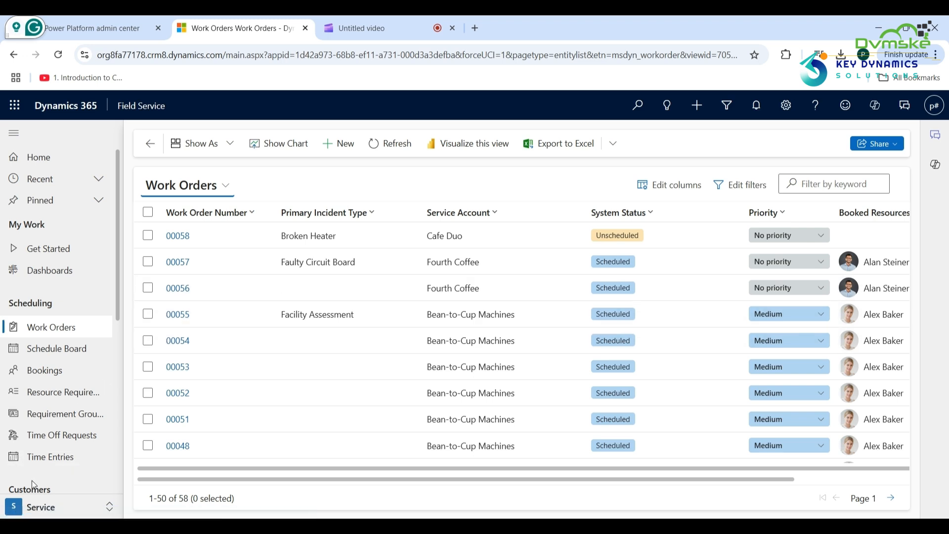
In Settings' Purchase tab, leave Use of Products Out of Stock at Confirm, then view Products.
click(39, 509)
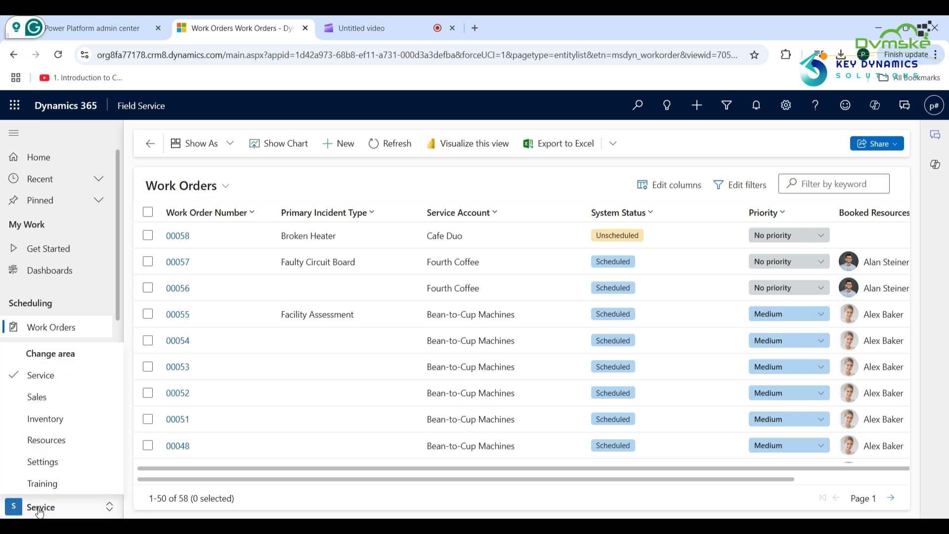
click(44, 462)
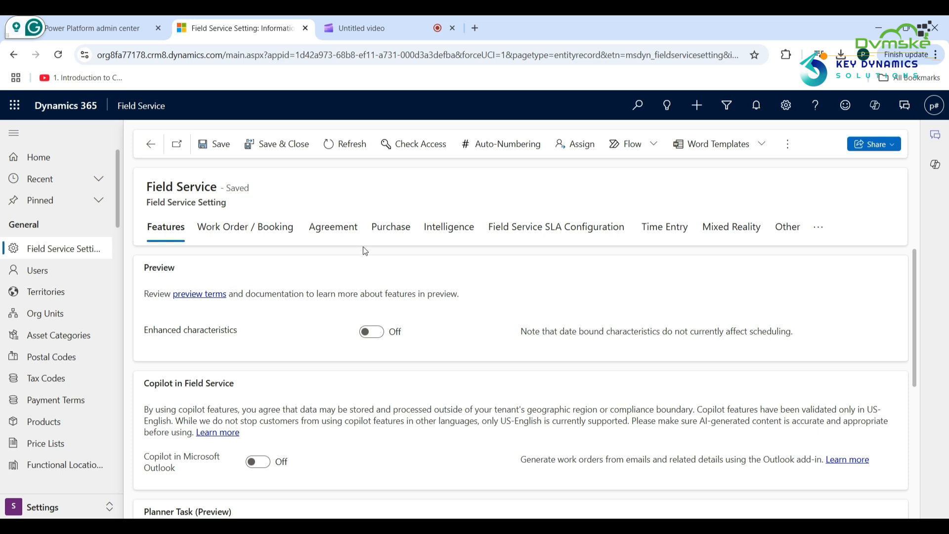
click(391, 233)
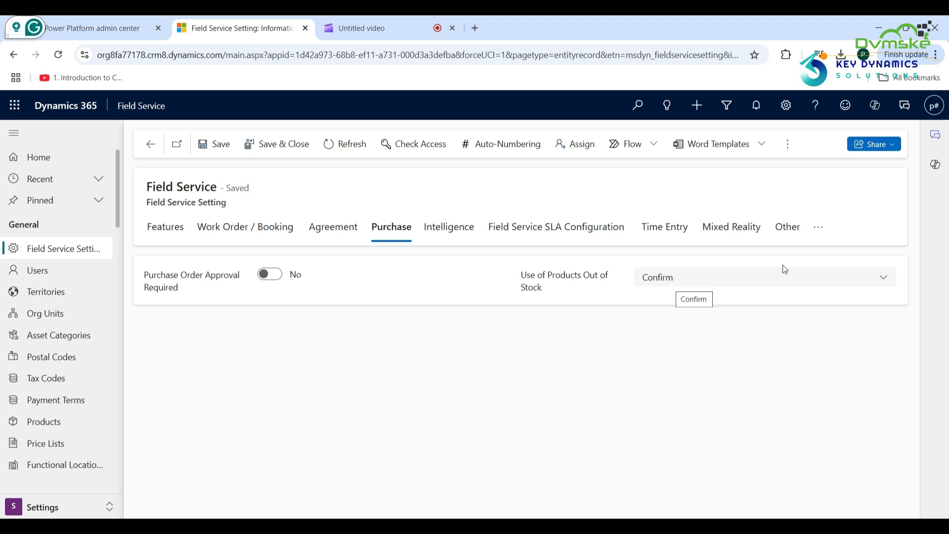
click(881, 283)
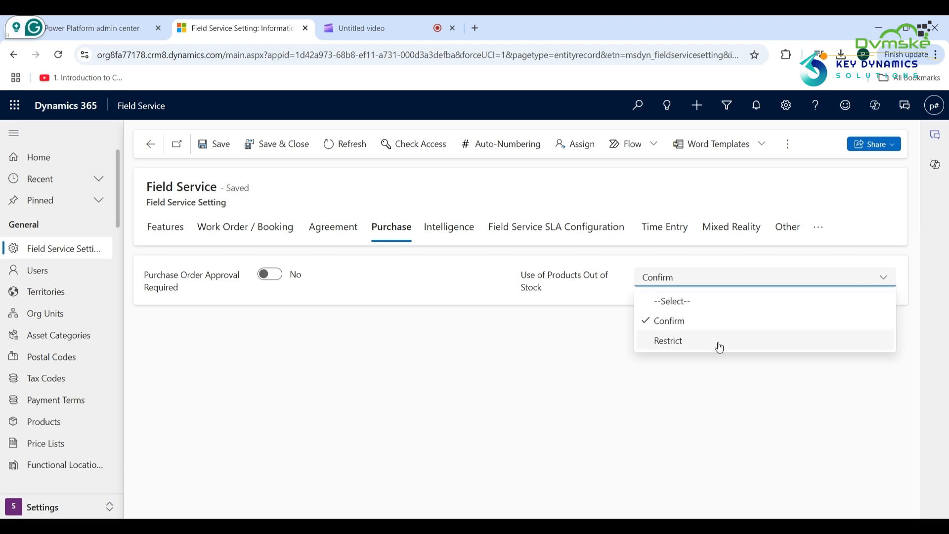
click(448, 391)
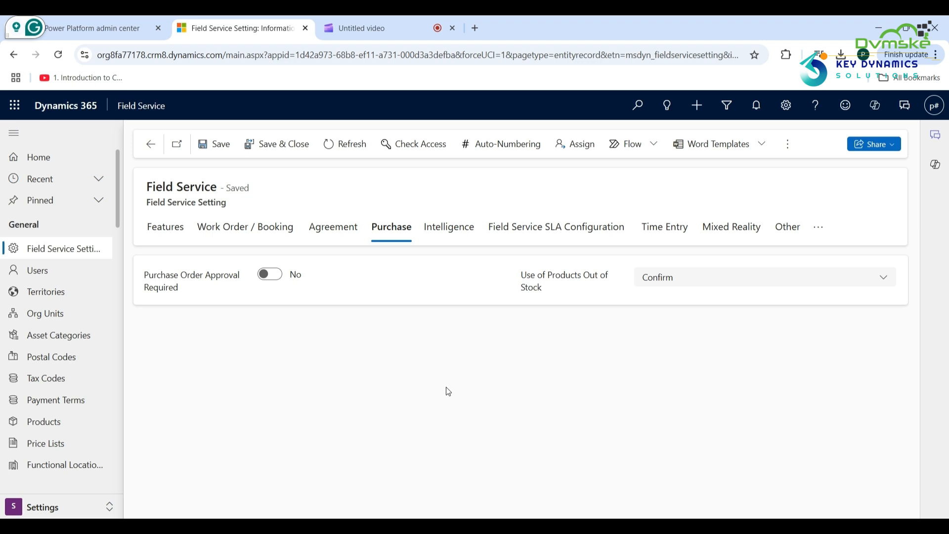
click(60, 428)
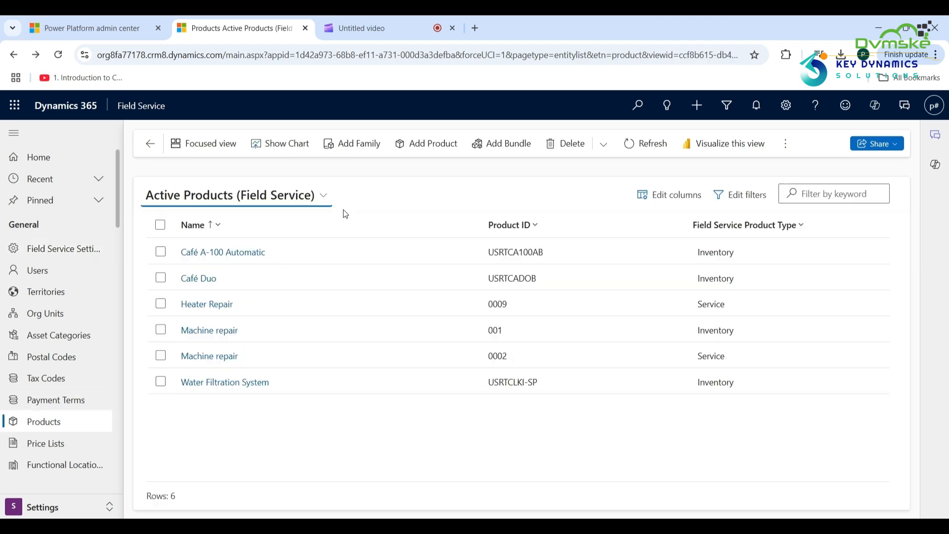
Enter ₹700.00 as Machine repair (001)'s Standard Cost on its Field Service tab.
click(213, 329)
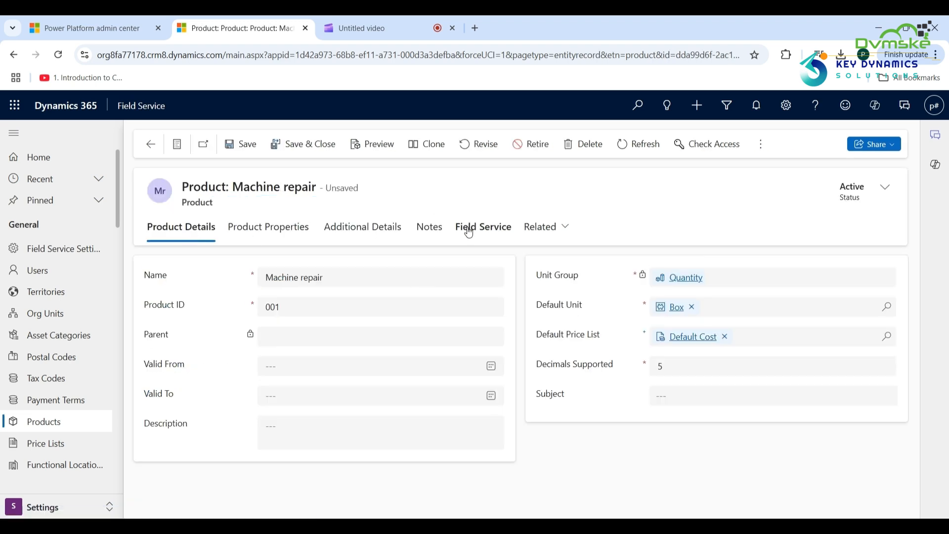
click(470, 233)
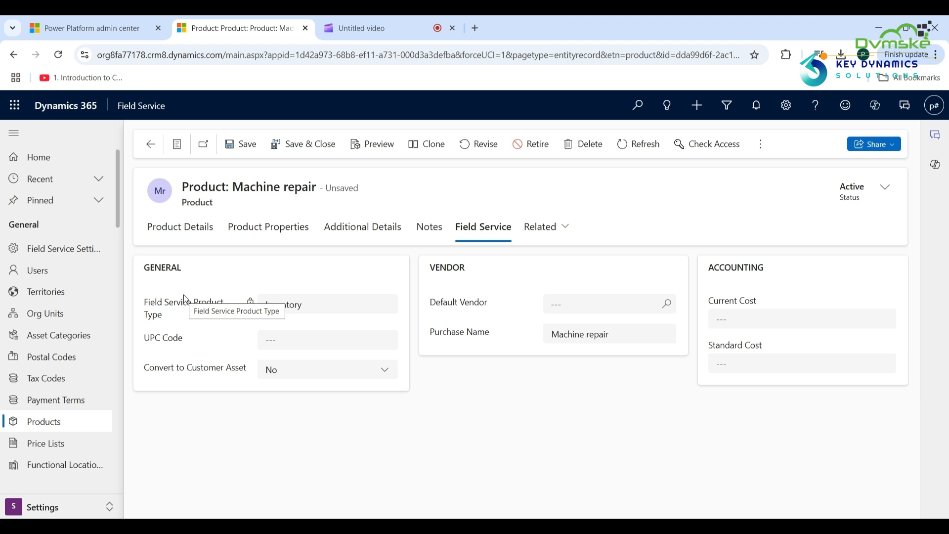
key(ctrl+s)
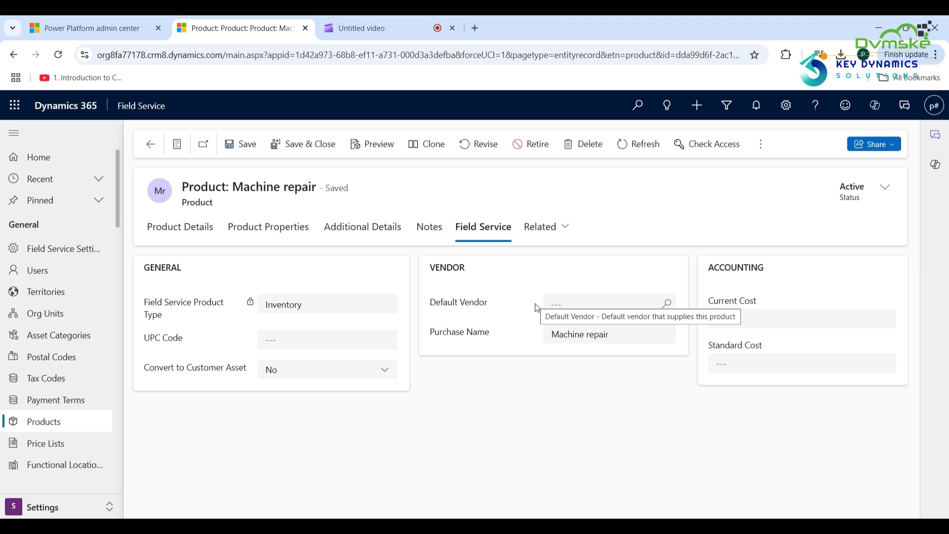
click(746, 360)
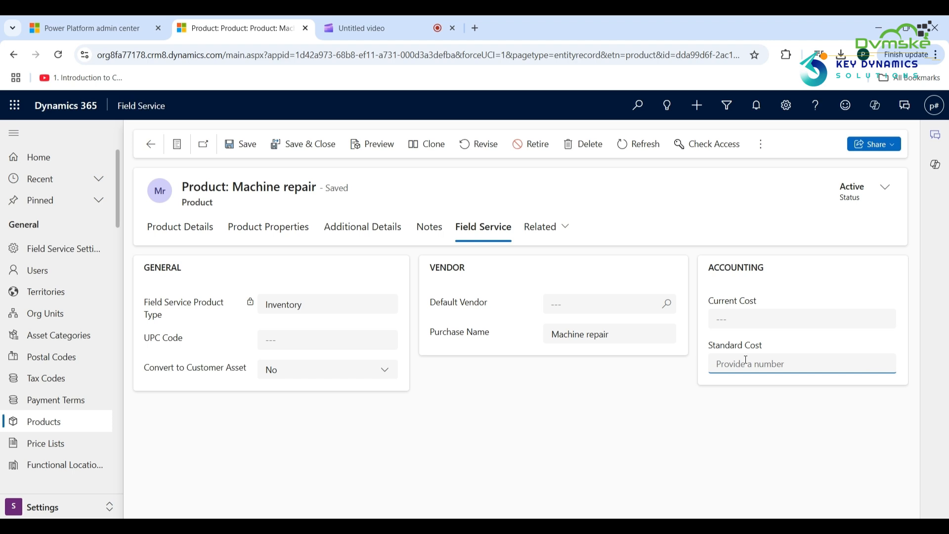
text(700)
click(724, 411)
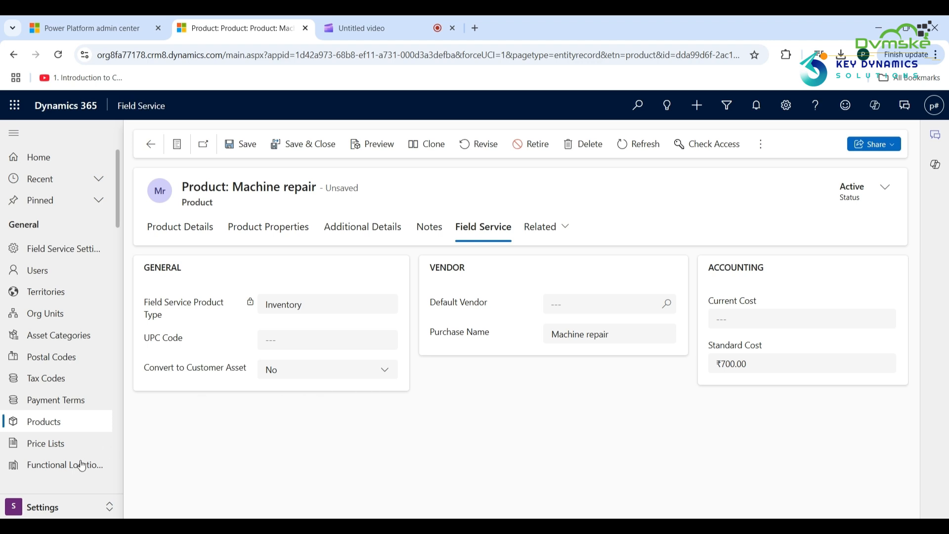
Go to the Purchase Orders list in the Inventory area.
click(46, 509)
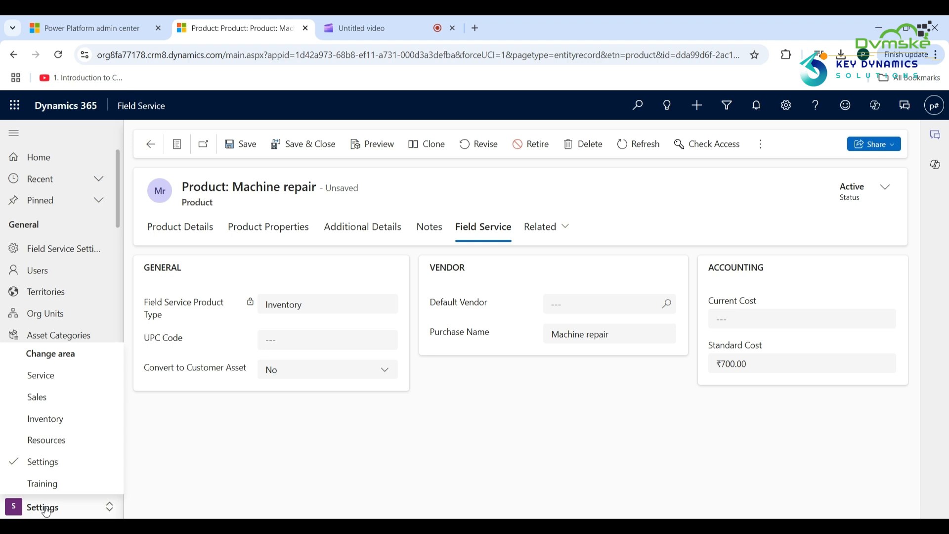
click(61, 425)
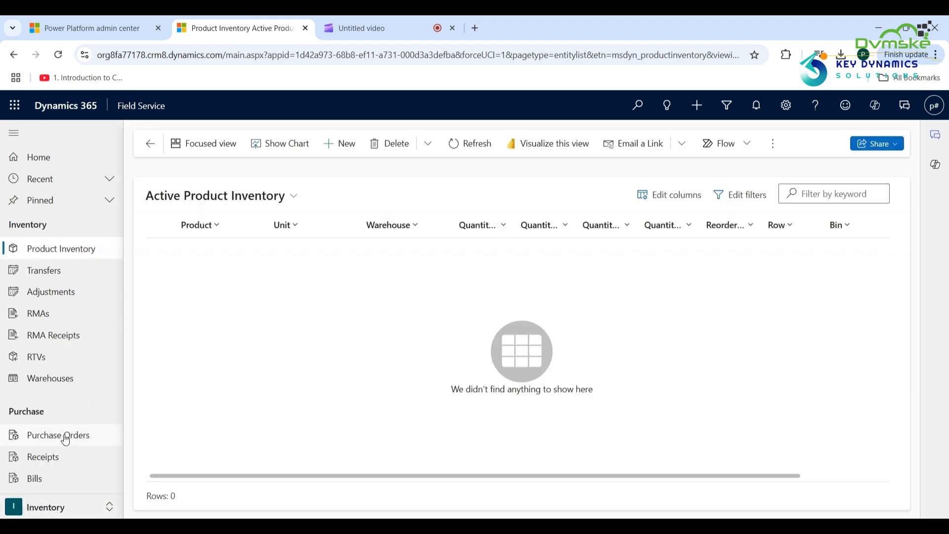
click(63, 437)
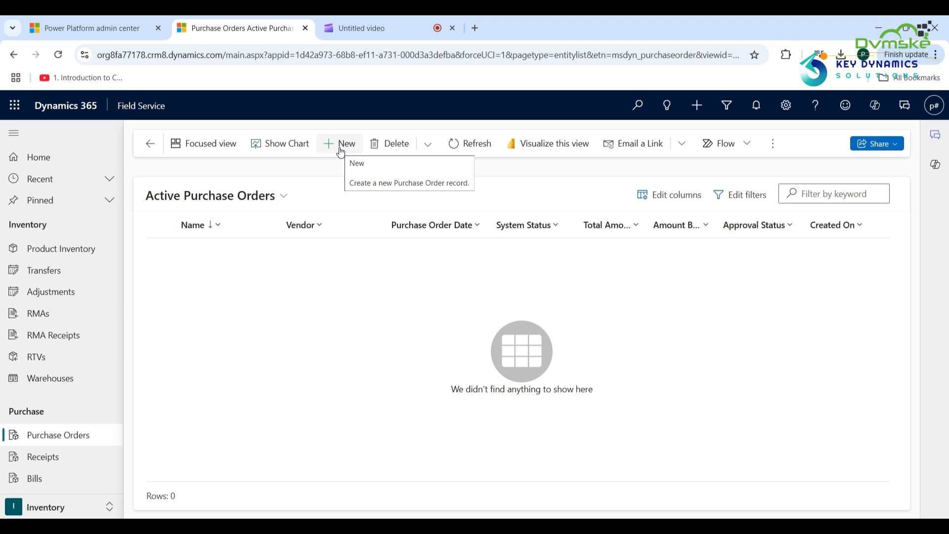
Create a purchase order from vendor Bean-to-Cup Machines with status Submitted and save it.
click(341, 152)
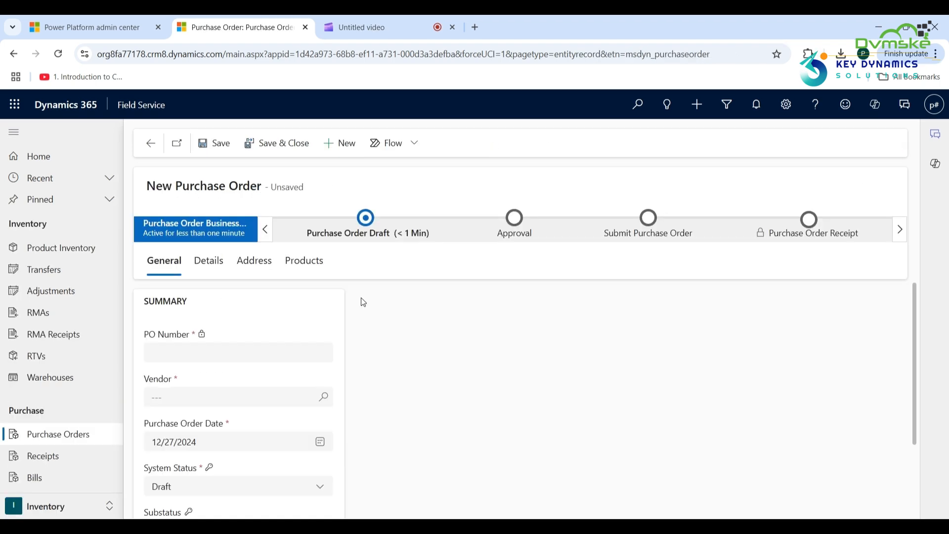
click(332, 403)
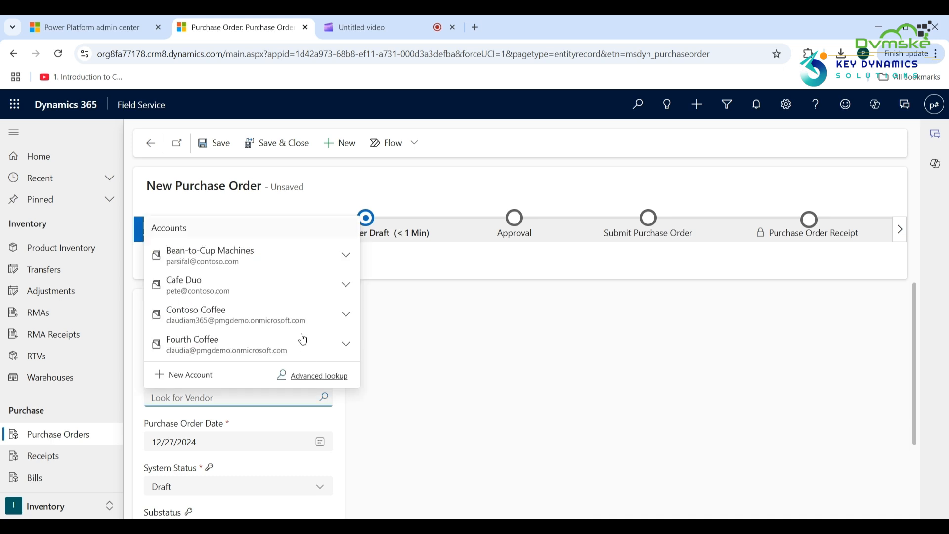
click(269, 260)
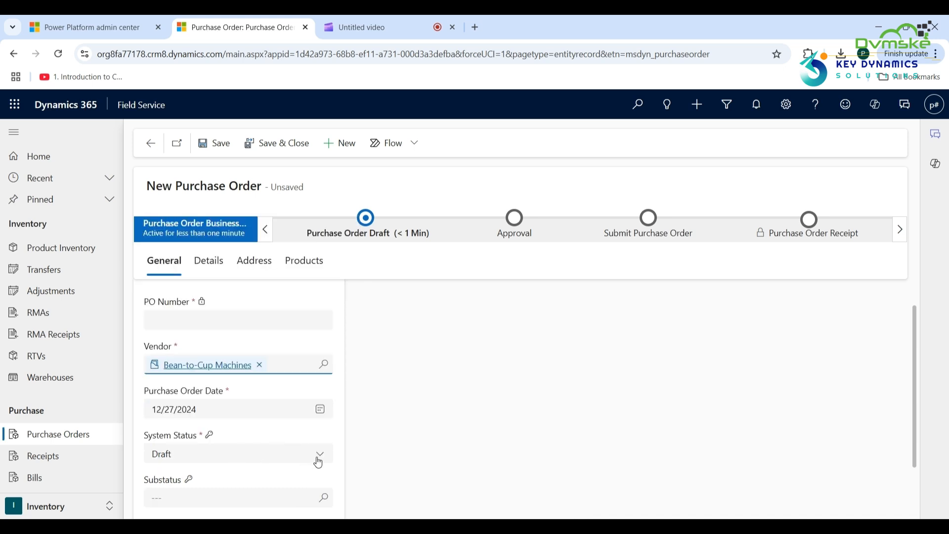
click(321, 461)
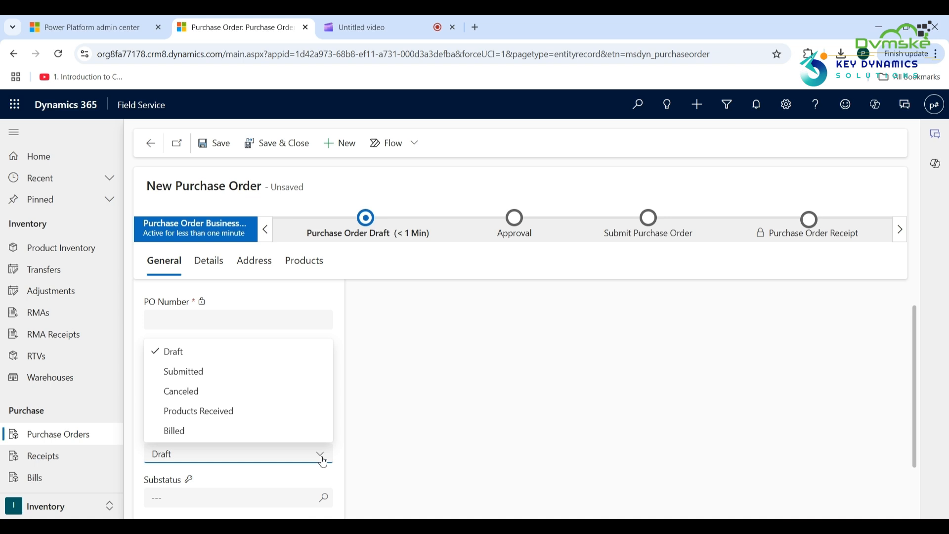
click(269, 371)
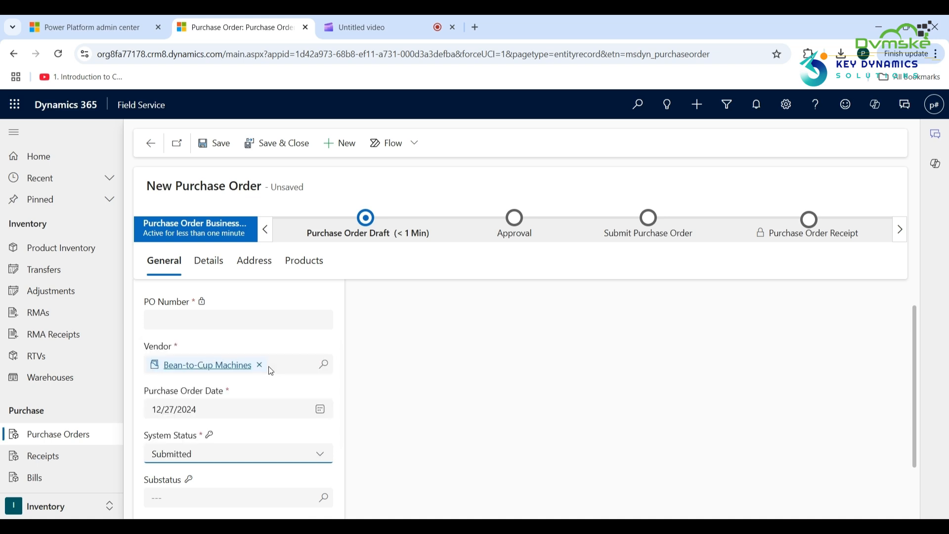
click(226, 143)
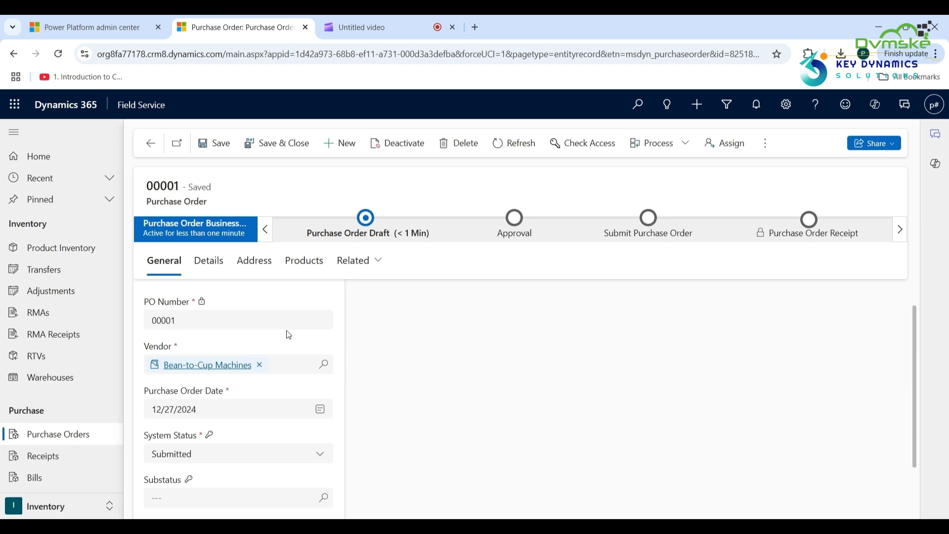
Add a Café A-100 Automatic product line with quantity 5 to purchase order 00001.
click(305, 274)
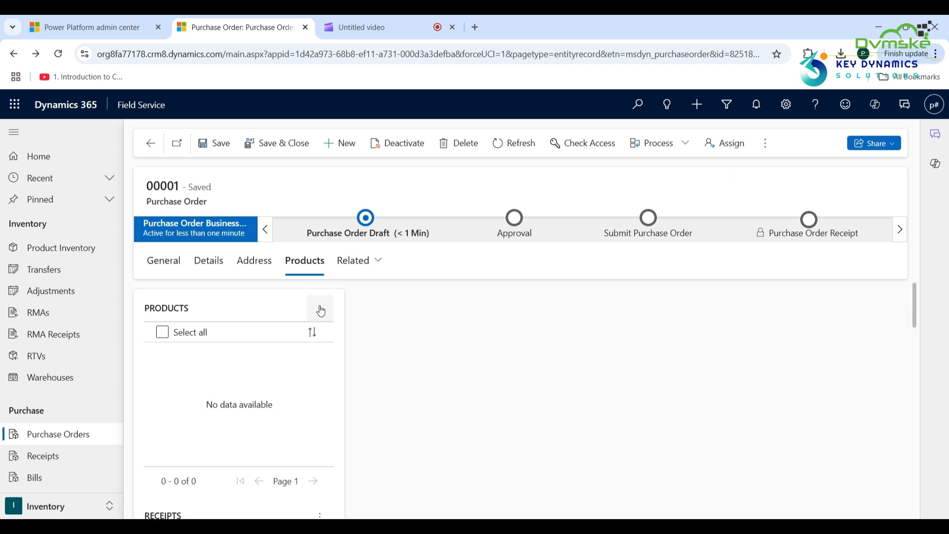
click(321, 310)
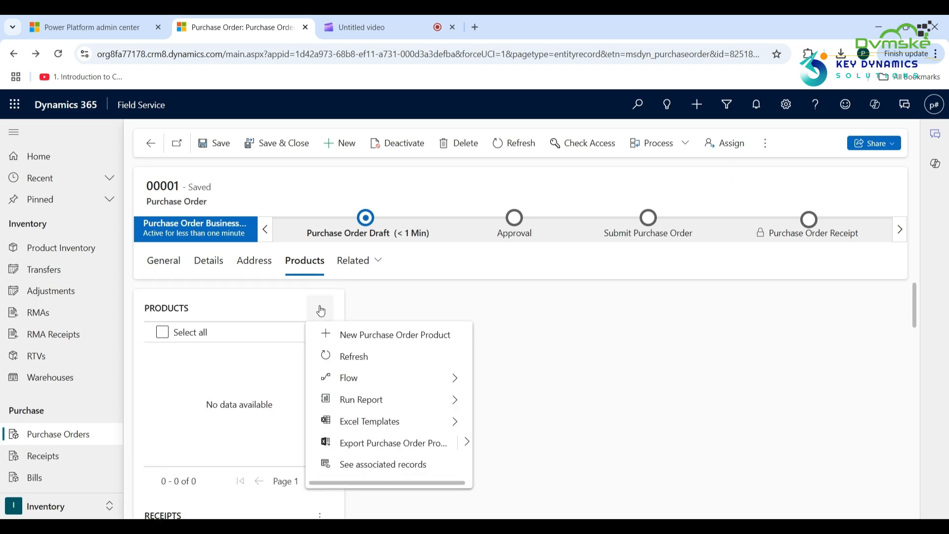
click(366, 341)
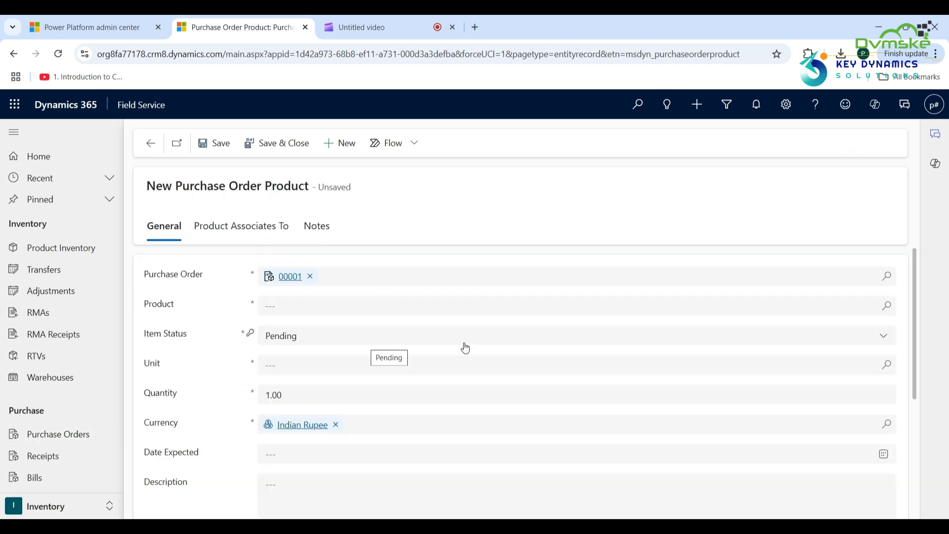
click(881, 305)
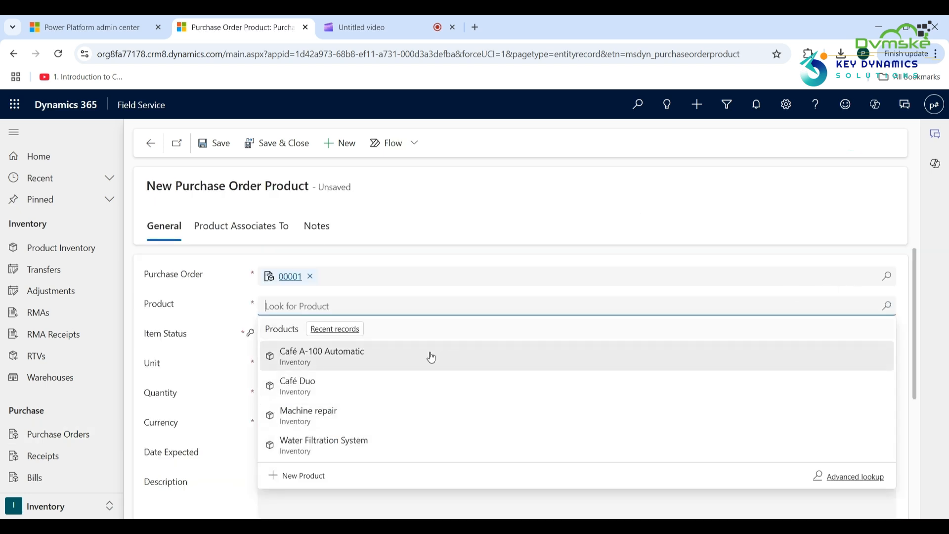
click(431, 357)
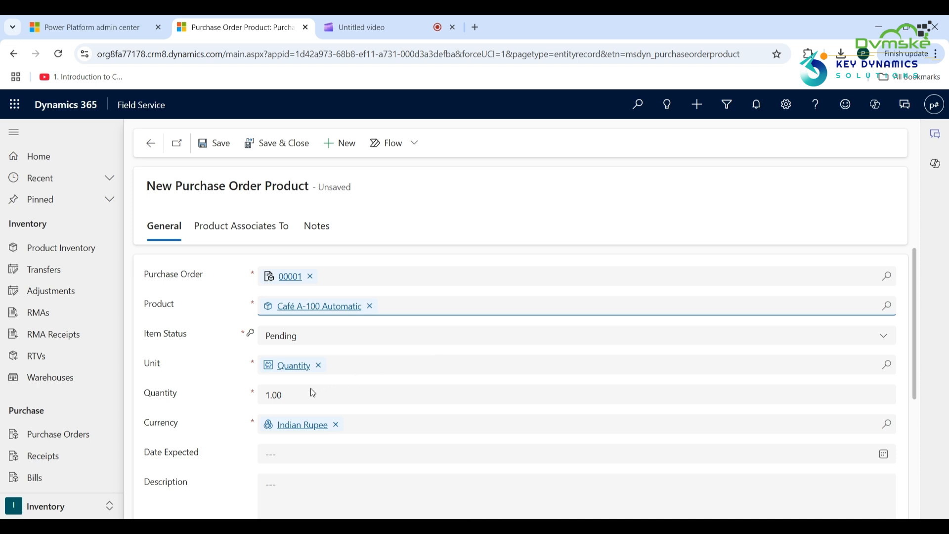
click(285, 397)
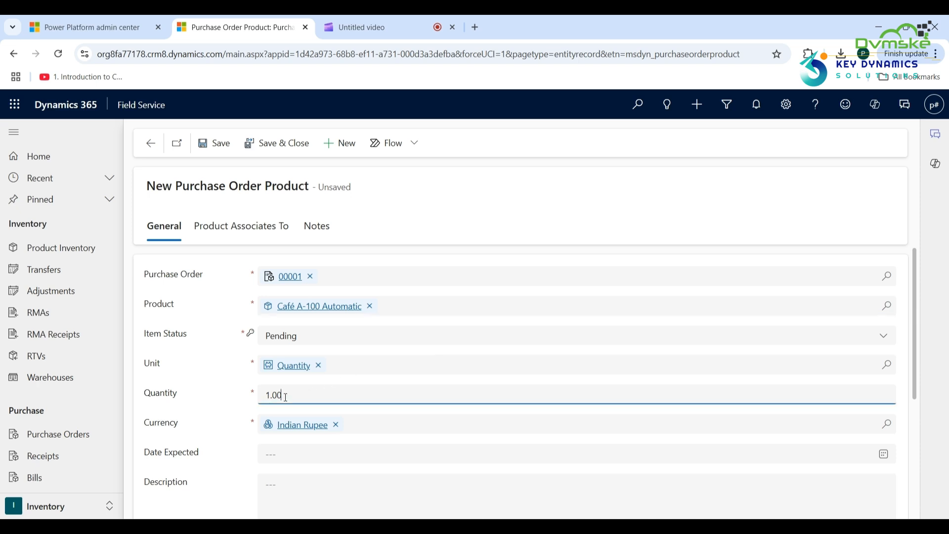
key(BackSpace)
key(BackSpace)
key(BackSpace)
key(BackSpace)
text(5)
Associate the line with the Main warehouse and save it.
click(262, 231)
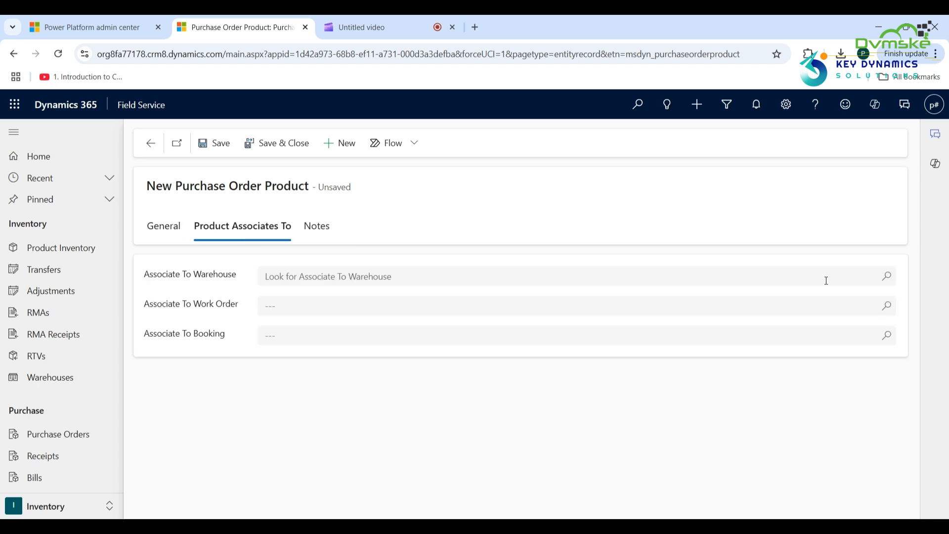
click(887, 277)
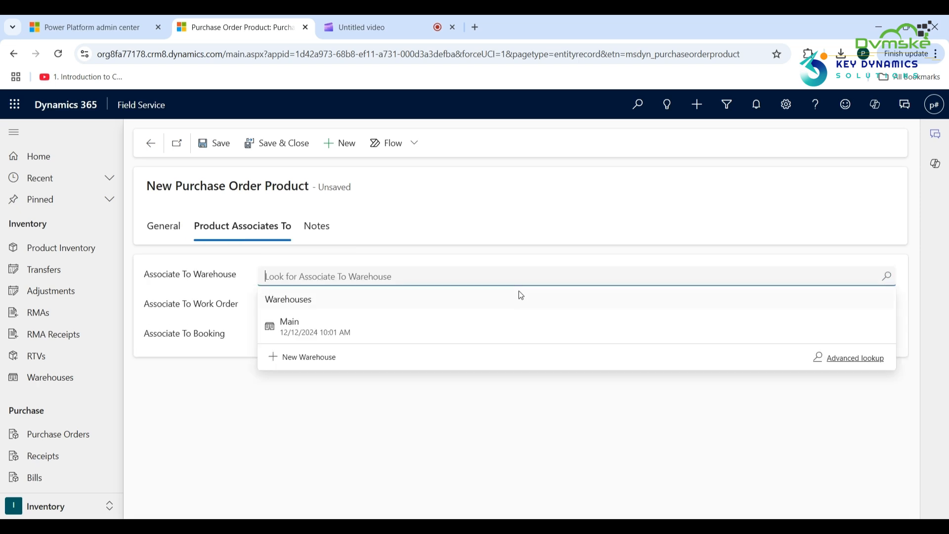
click(464, 331)
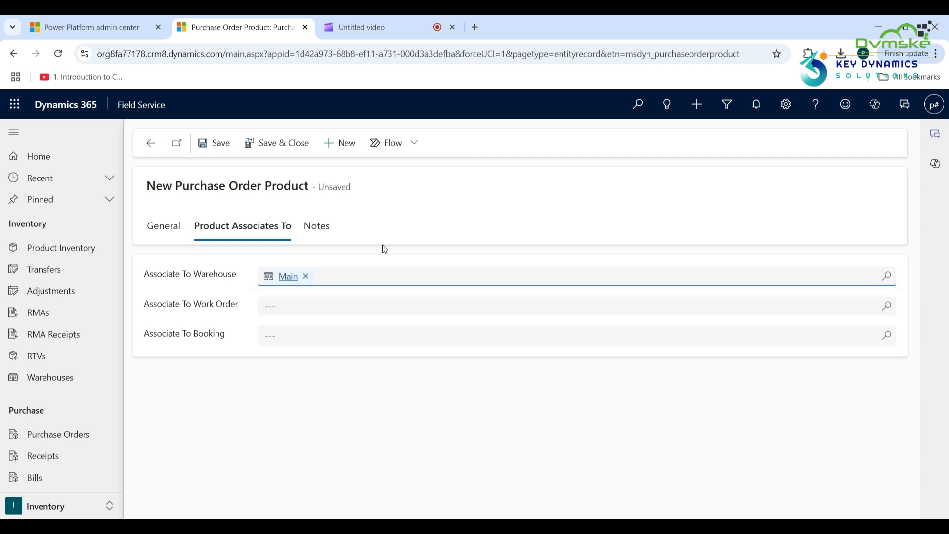
click(223, 148)
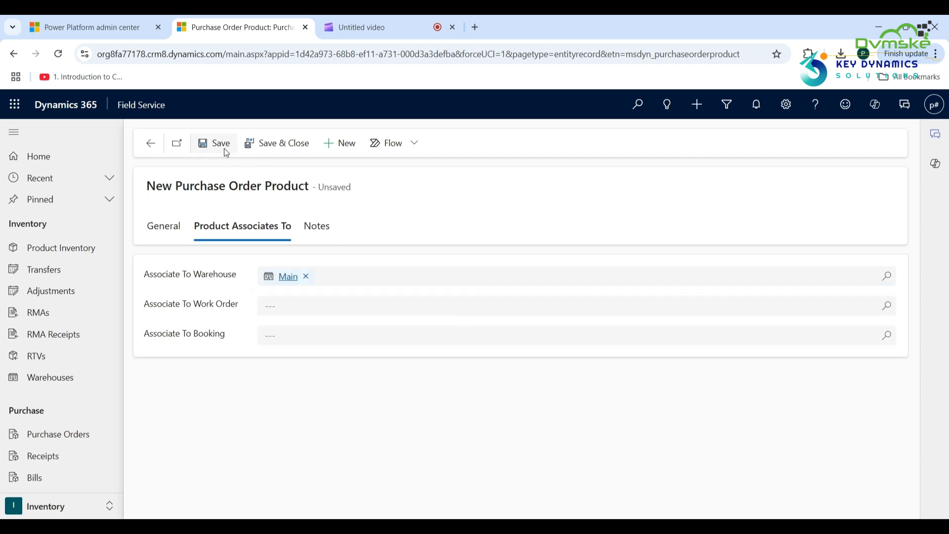
Check Product Inventory for Café A-100 at Main, then view the Purchase Order Receipts list.
click(72, 251)
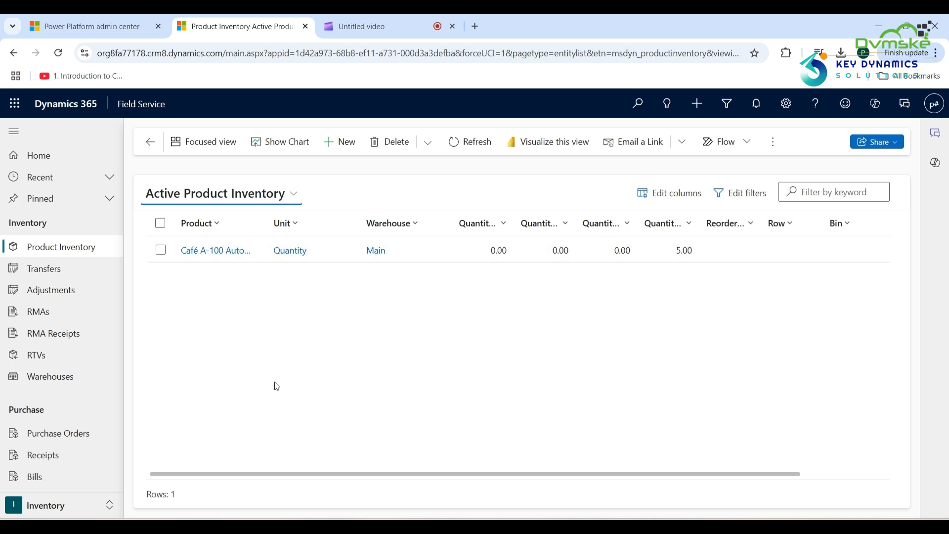
click(60, 457)
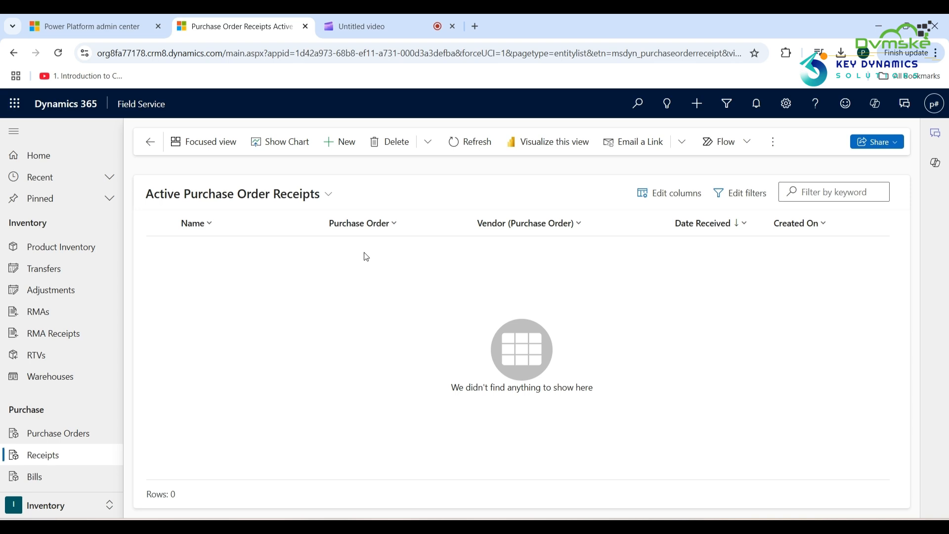
Save a new receipt named 'Product' for order 00001 with a Received By user set.
click(350, 146)
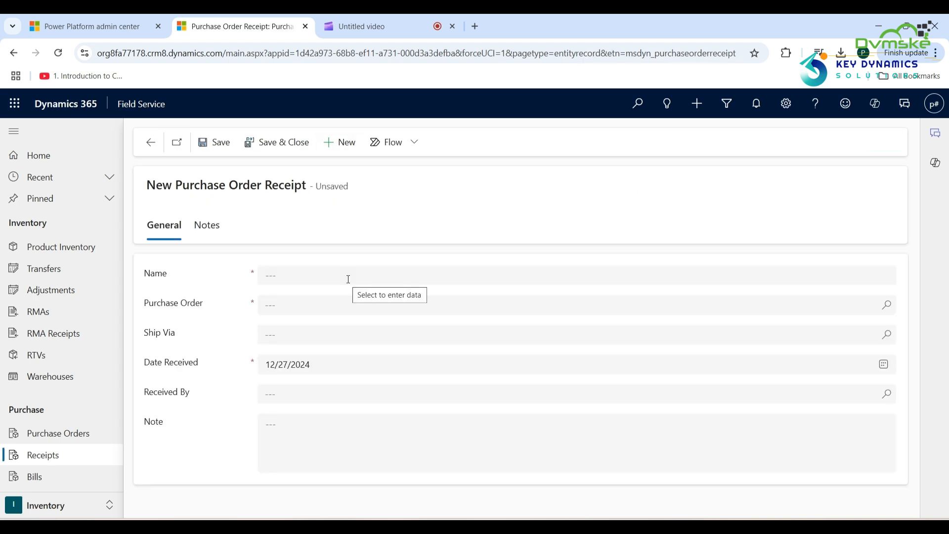
click(349, 279)
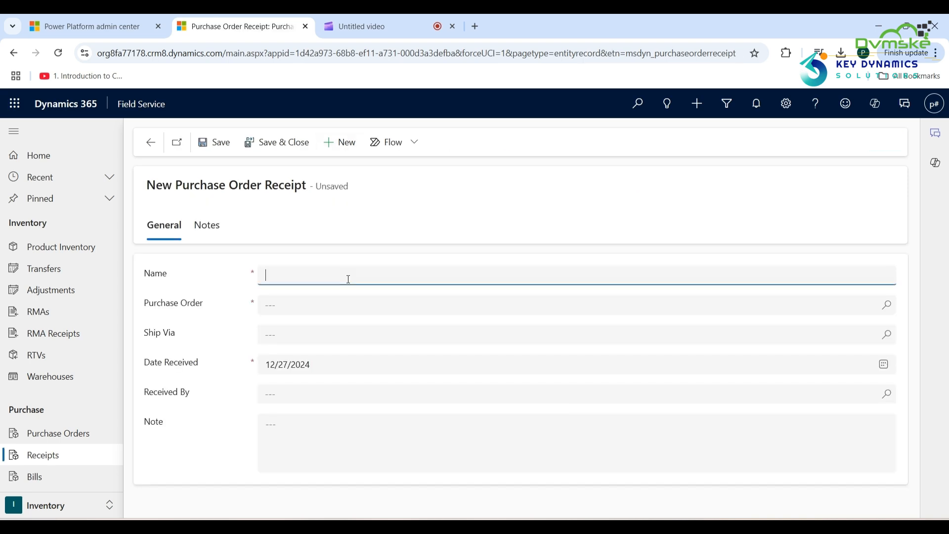
text(Product)
click(875, 305)
click(689, 376)
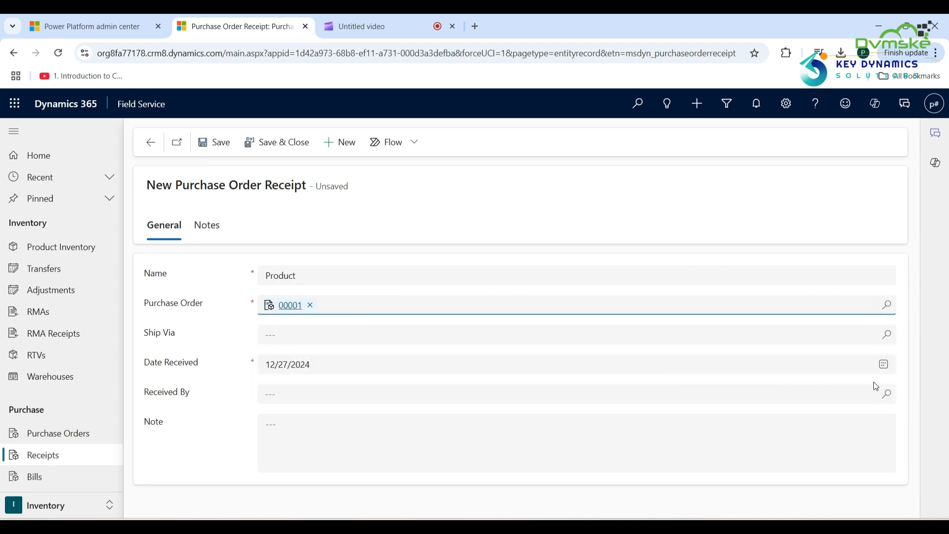
click(886, 395)
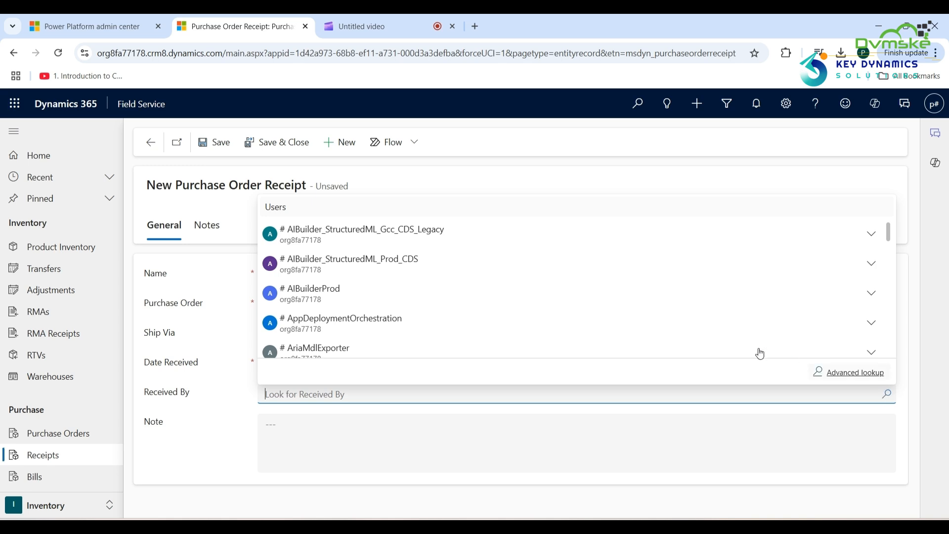
click(413, 239)
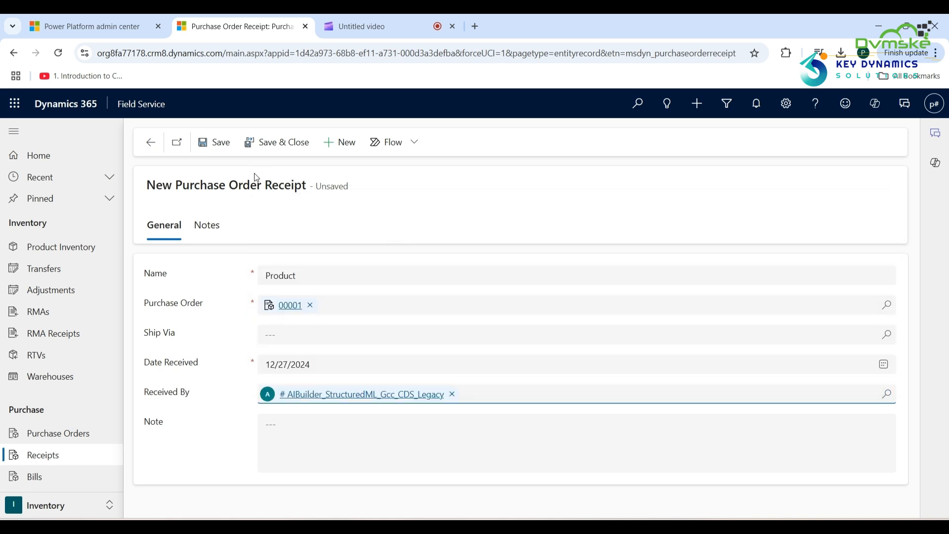
click(224, 146)
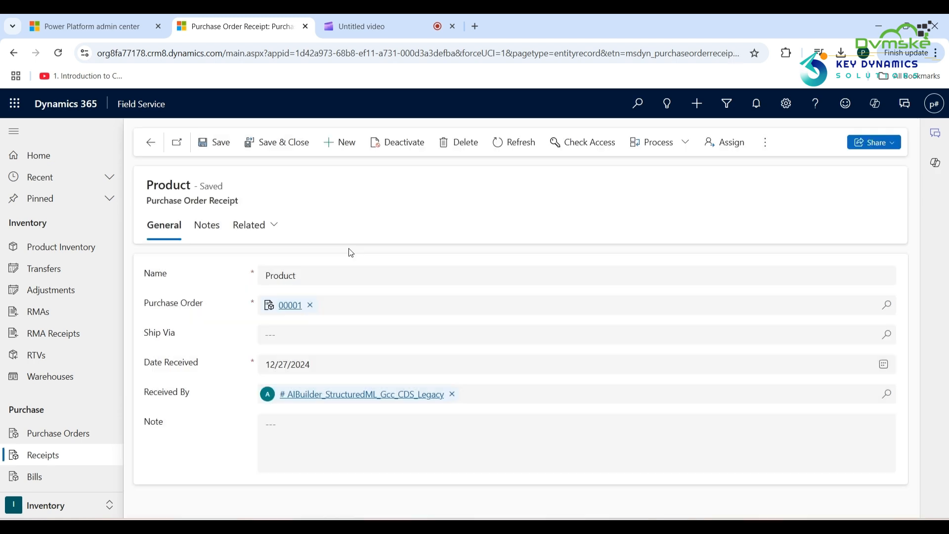
click(202, 228)
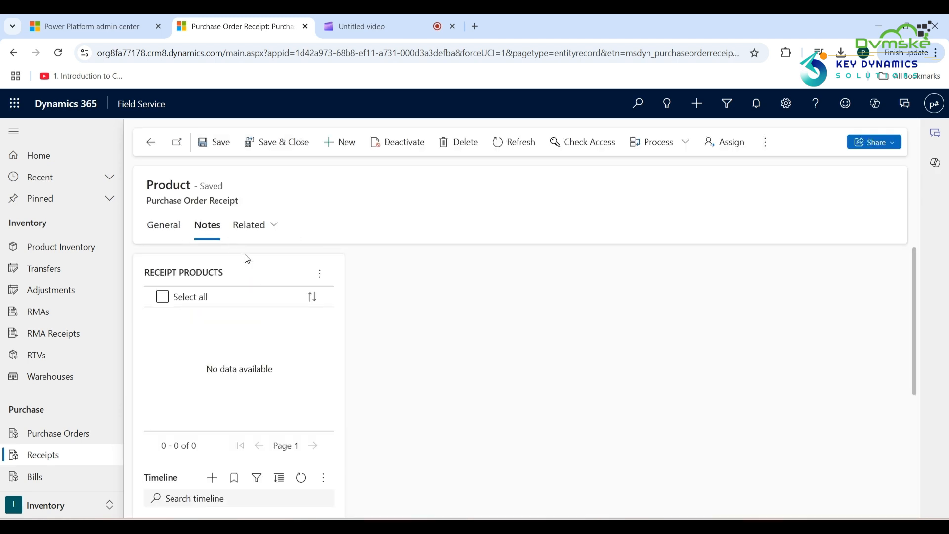
click(321, 276)
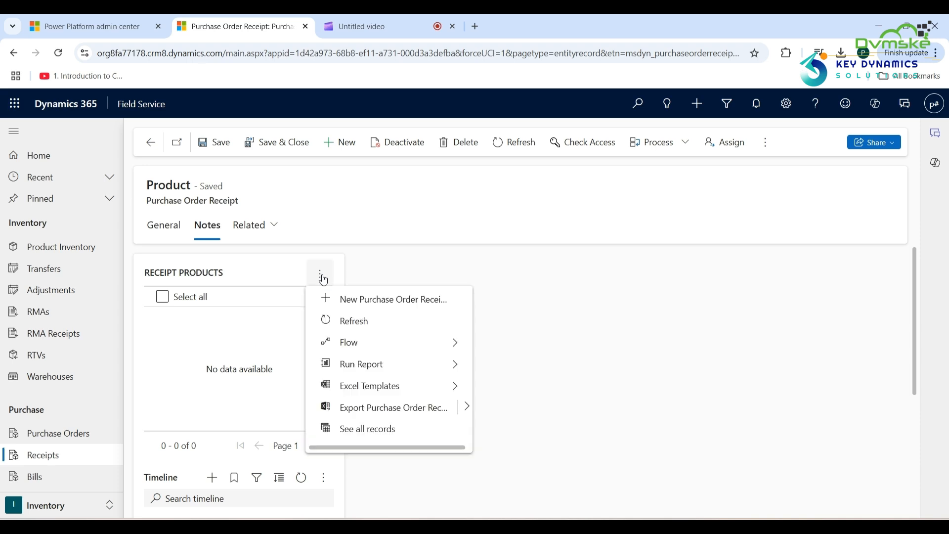
Add Café A-100 Automatic (5.00) as a receipt product, then check inventory at Main.
click(380, 304)
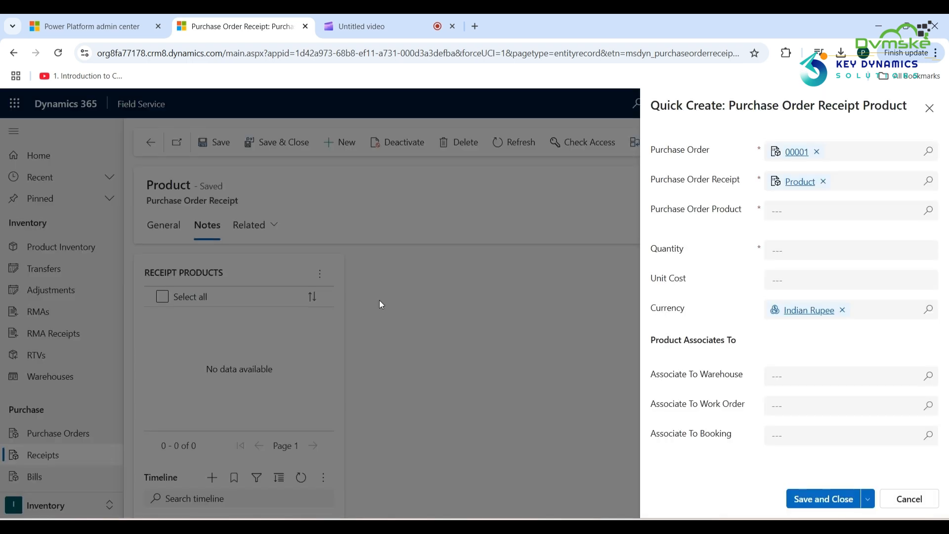
click(931, 213)
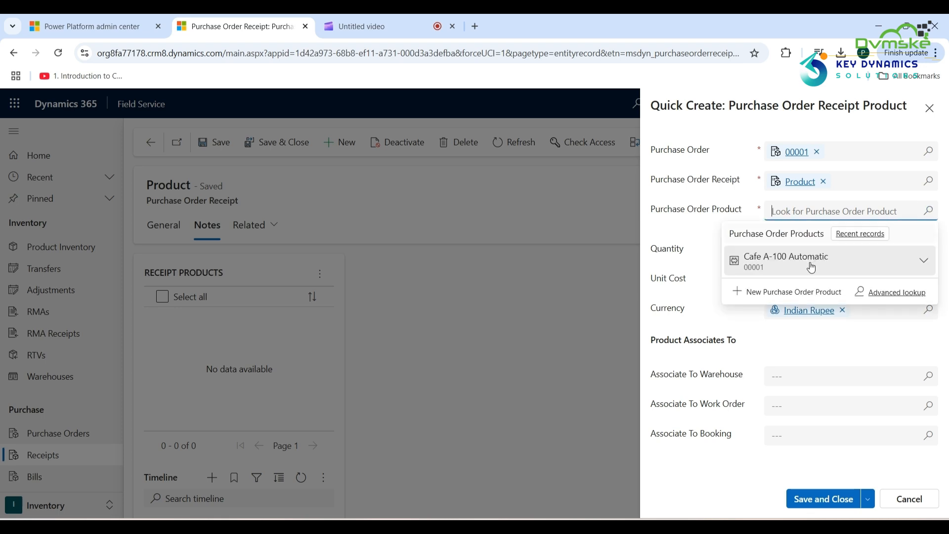
click(807, 258)
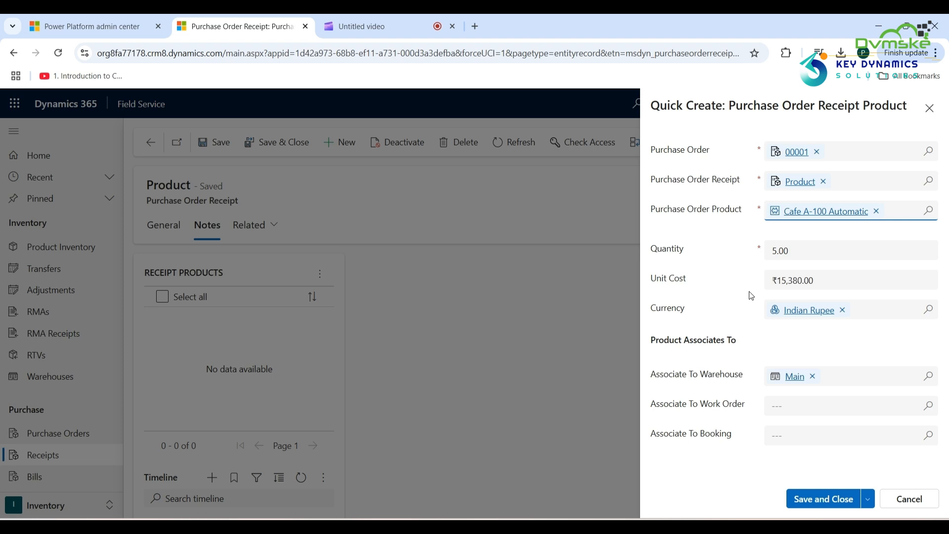
click(829, 501)
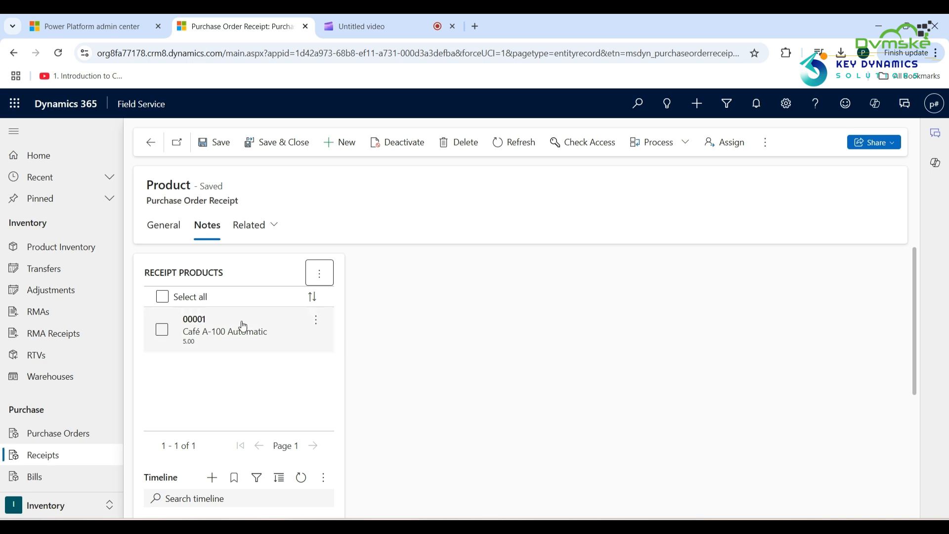
click(76, 250)
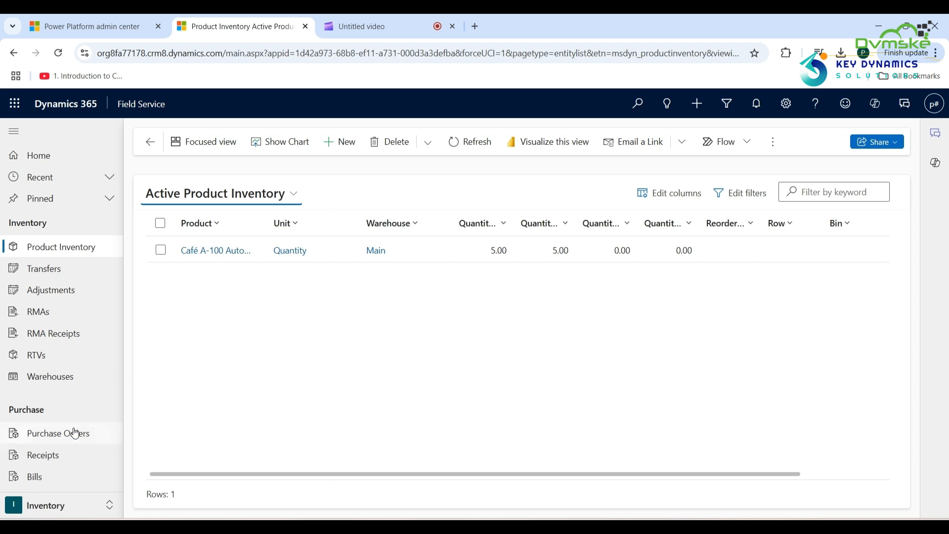
Save a new bill 'Paying Bill' for purchase order 00001 with bill date 12/27/2024.
click(33, 476)
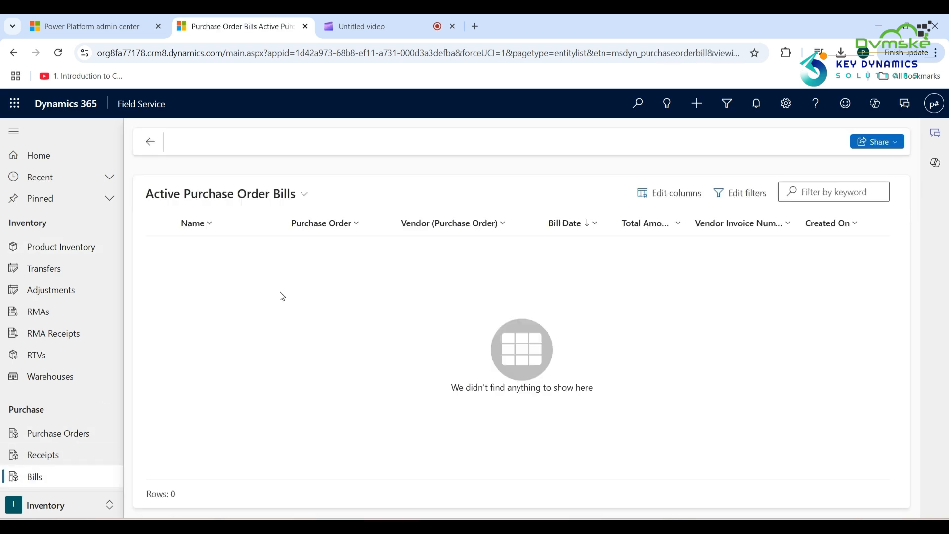
click(345, 144)
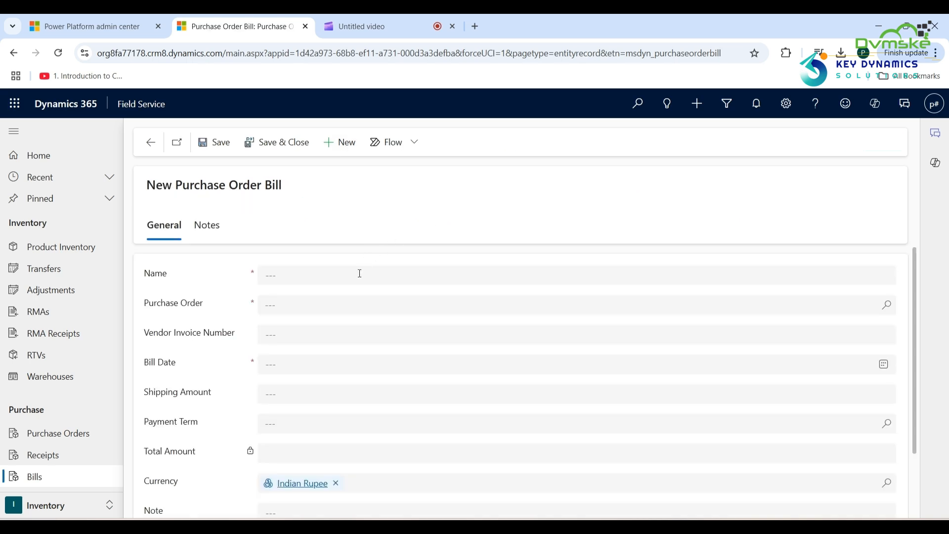
click(359, 272)
text(Paying Bill)
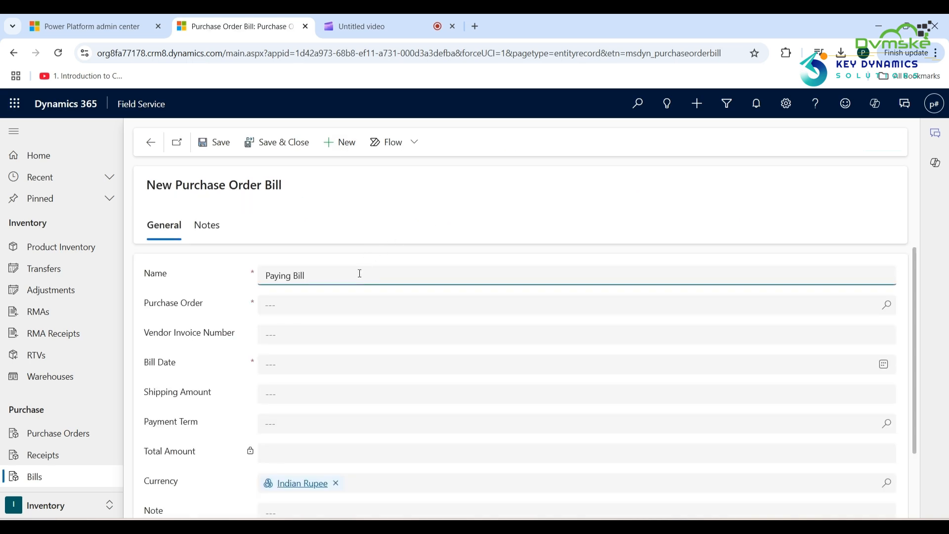
click(381, 305)
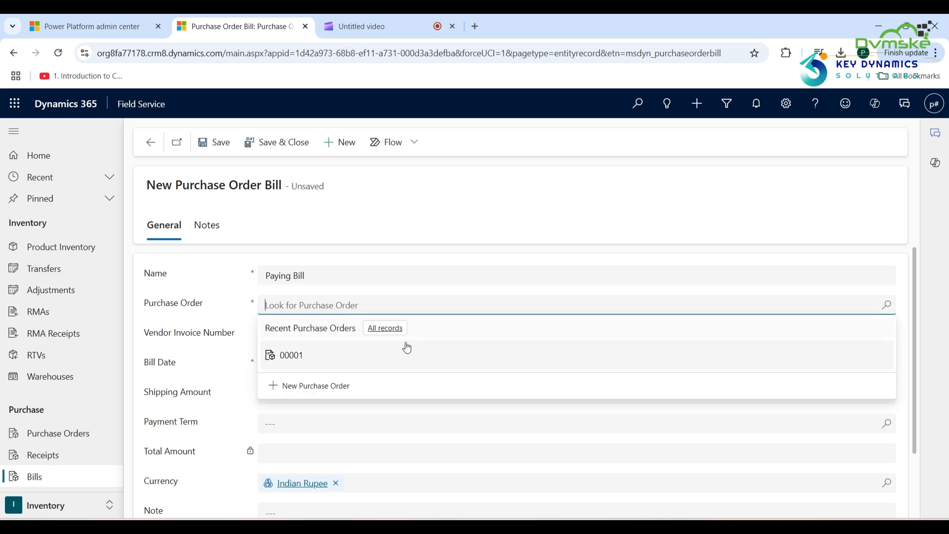
click(335, 356)
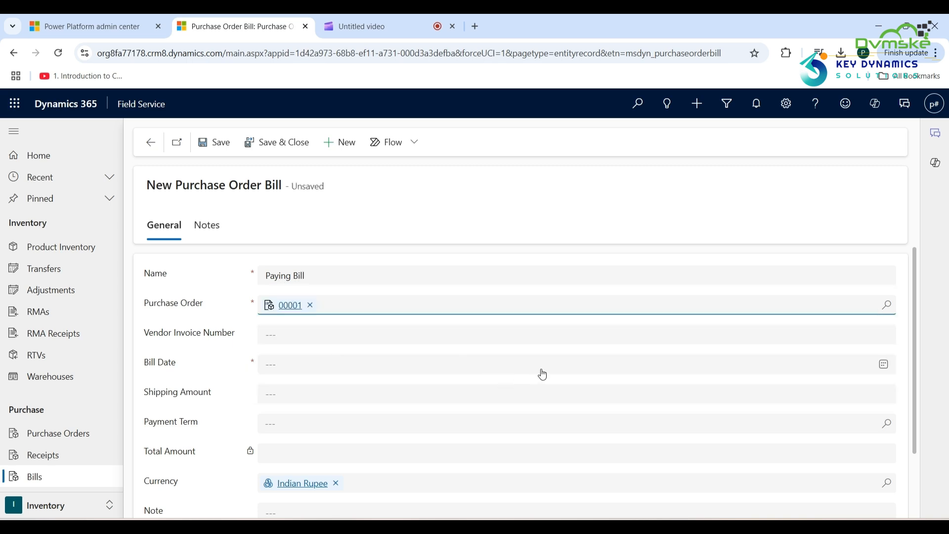
click(884, 365)
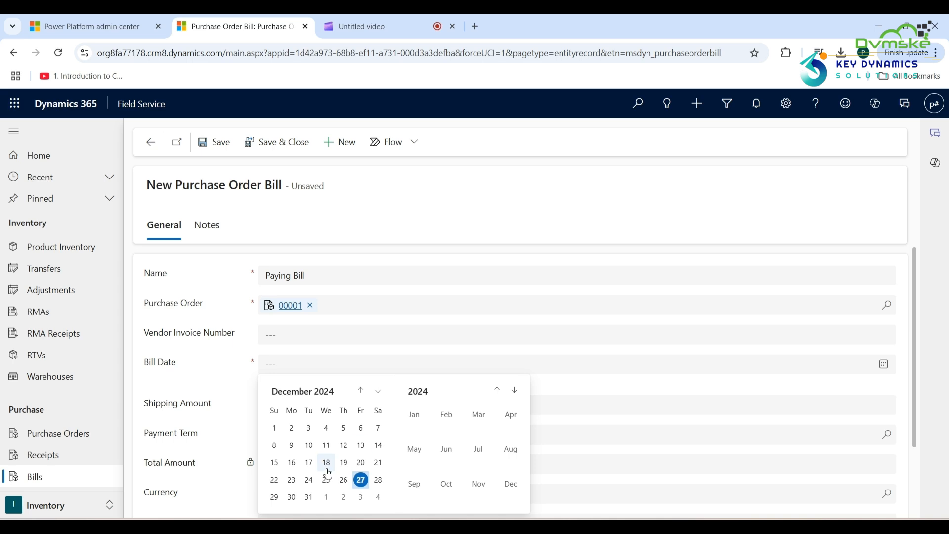
click(364, 482)
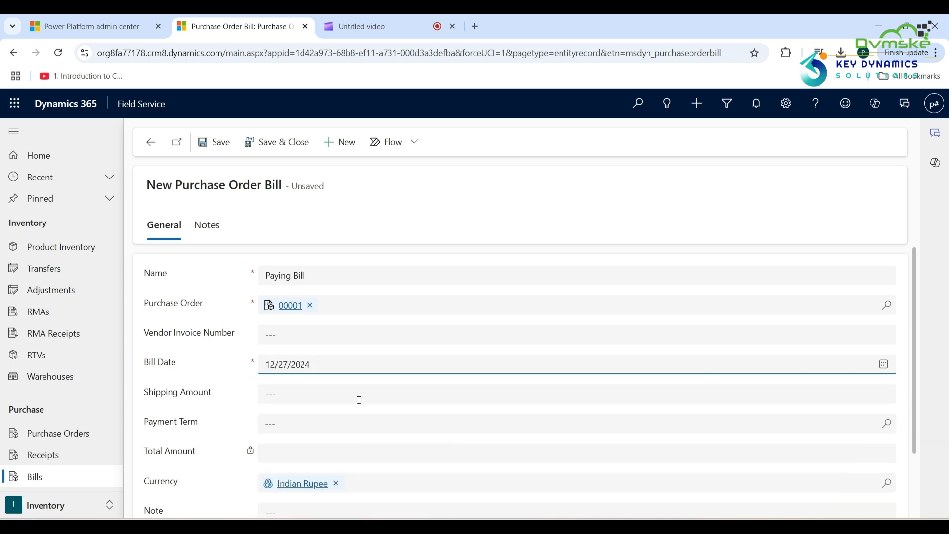
click(210, 152)
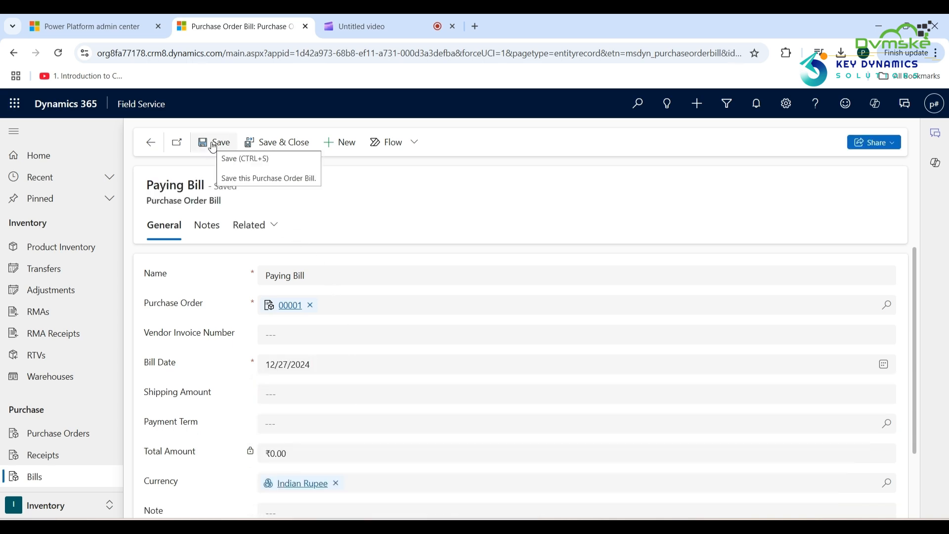
Add the existing Café A-100 Automatic receipt product to Paying Bill's Receipt Products.
click(277, 231)
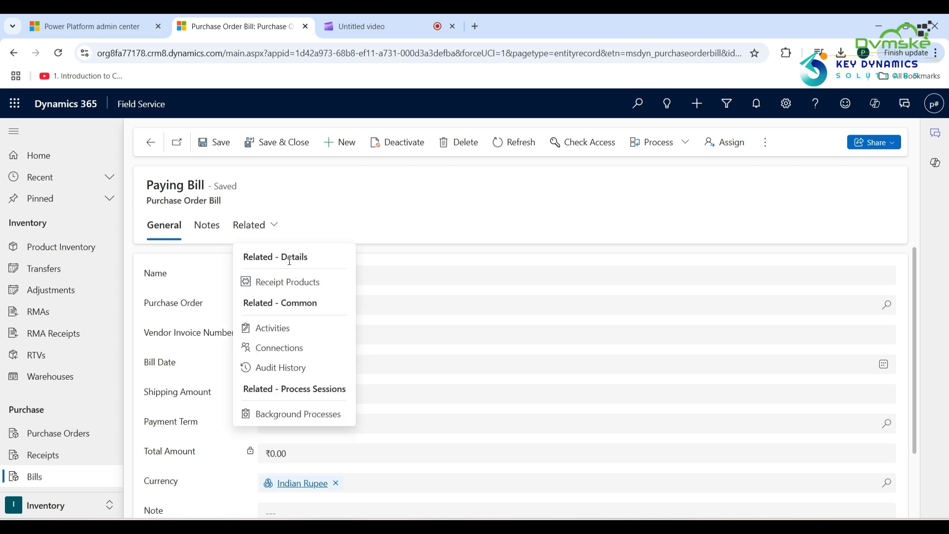
click(288, 280)
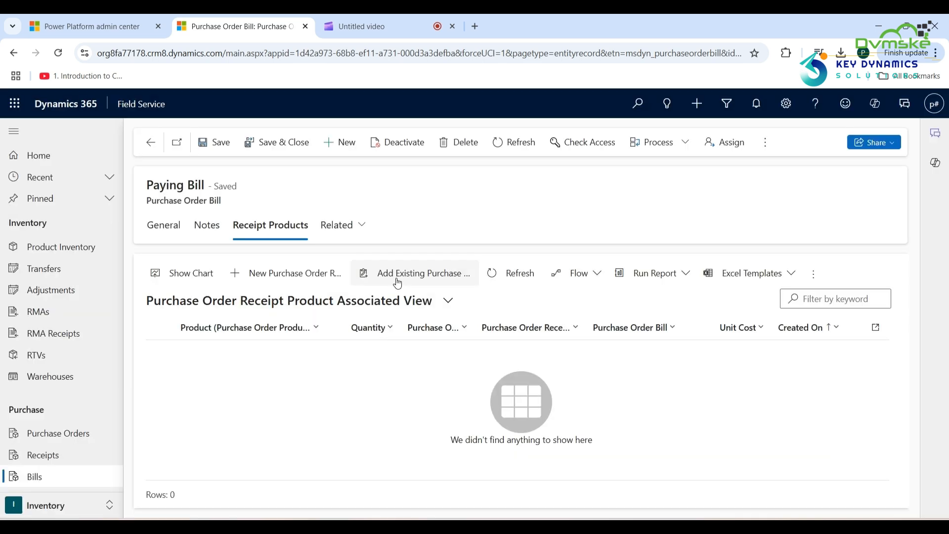
click(397, 277)
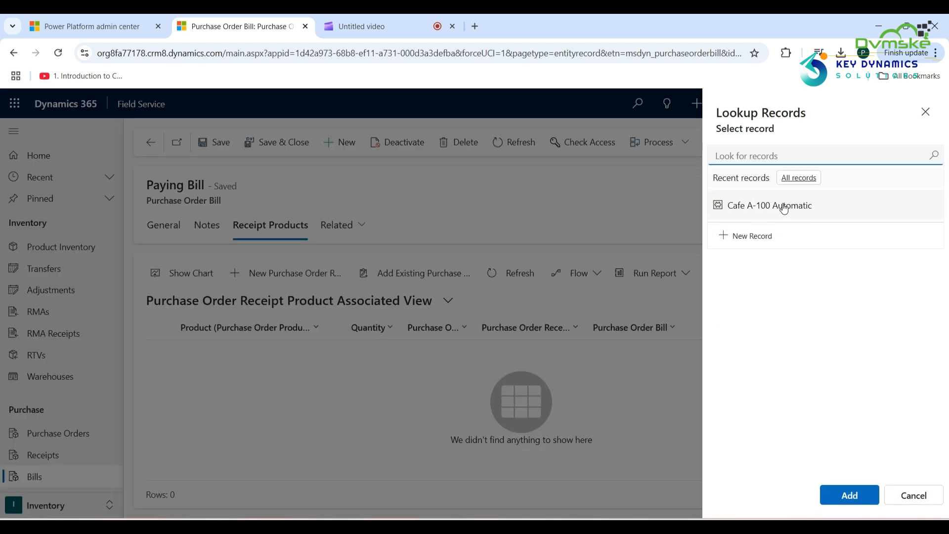
click(784, 208)
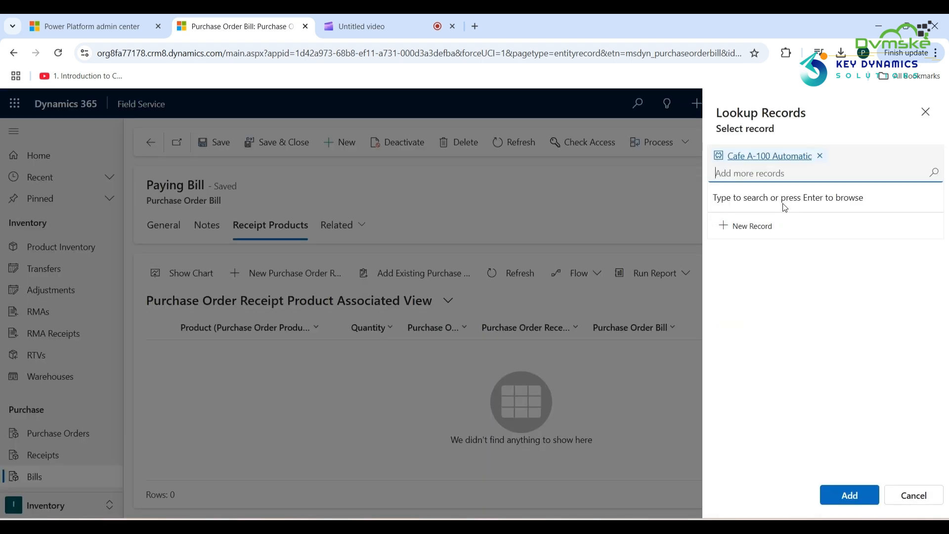
click(847, 496)
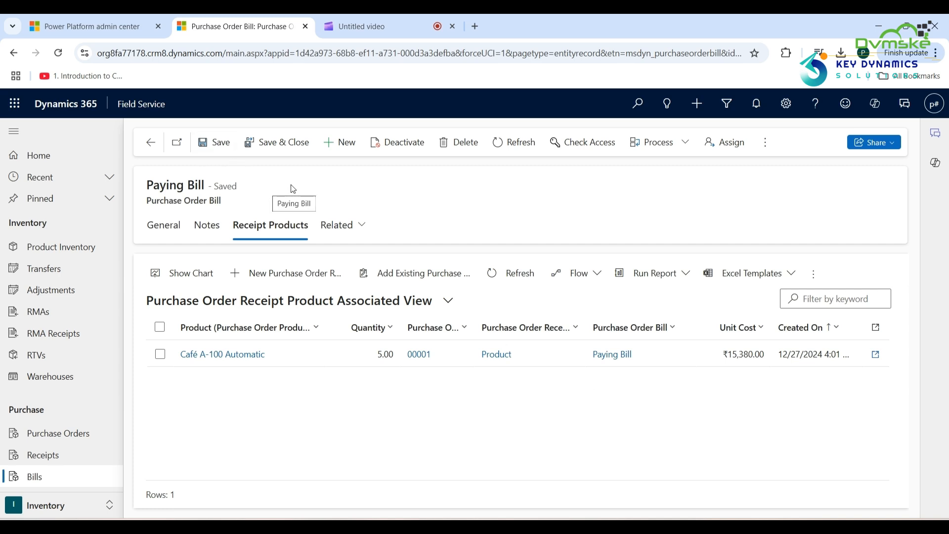
click(156, 230)
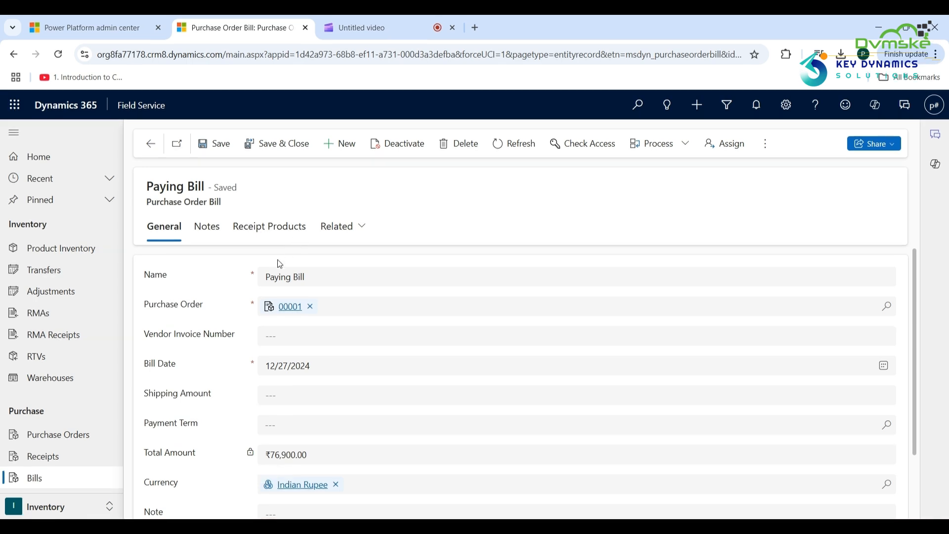
In the Service area, open work order 00057 and view its Products and services tab.
click(49, 516)
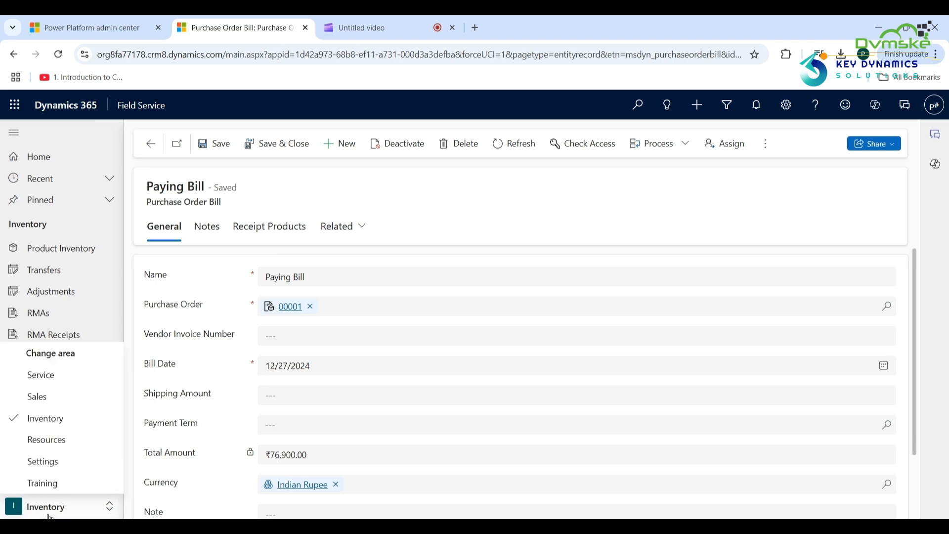
click(45, 376)
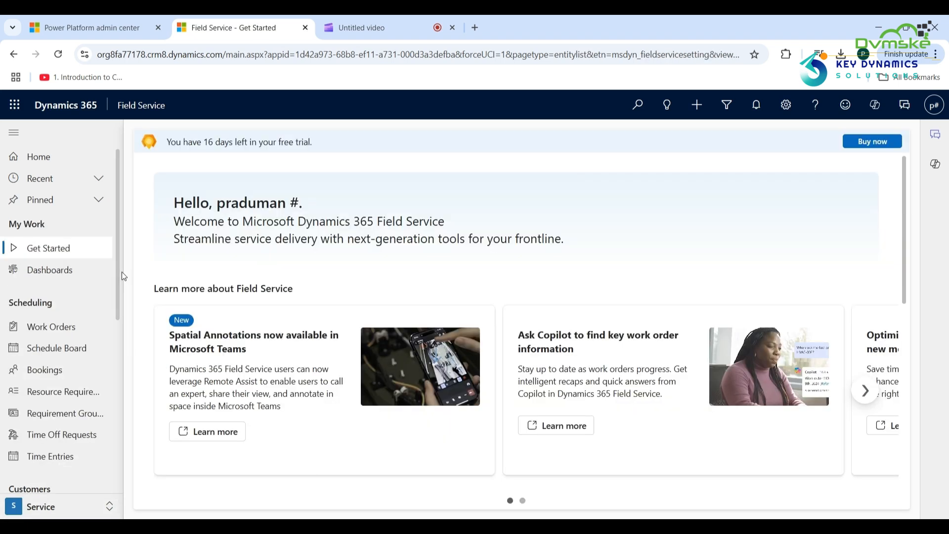
click(63, 328)
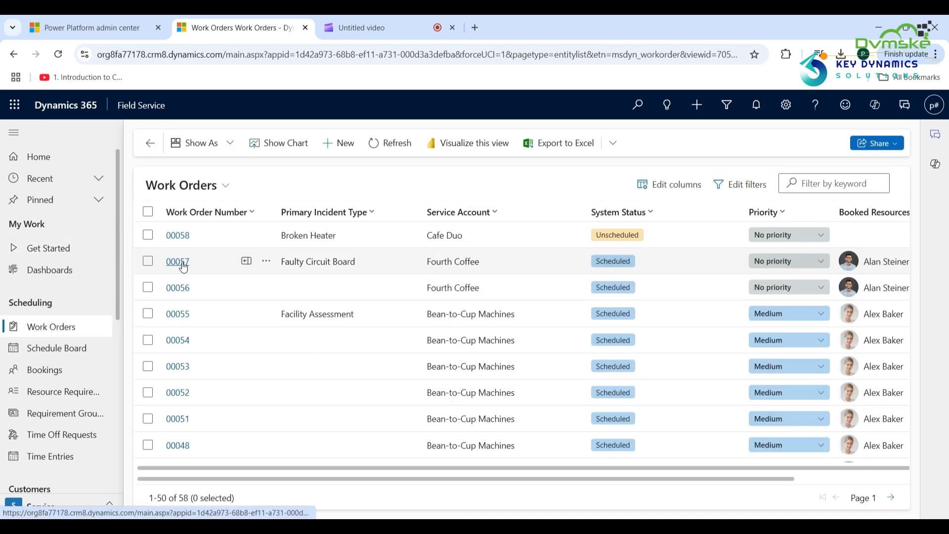
click(183, 266)
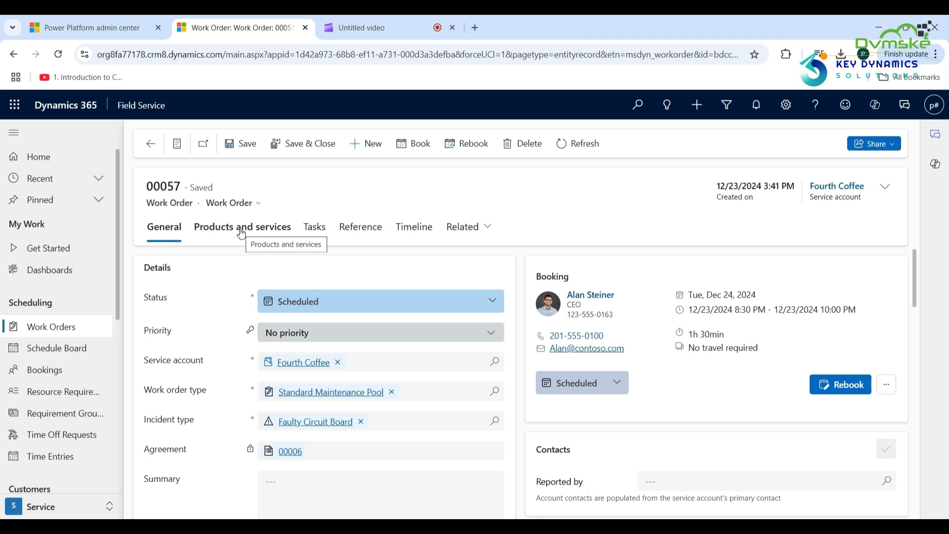
click(241, 233)
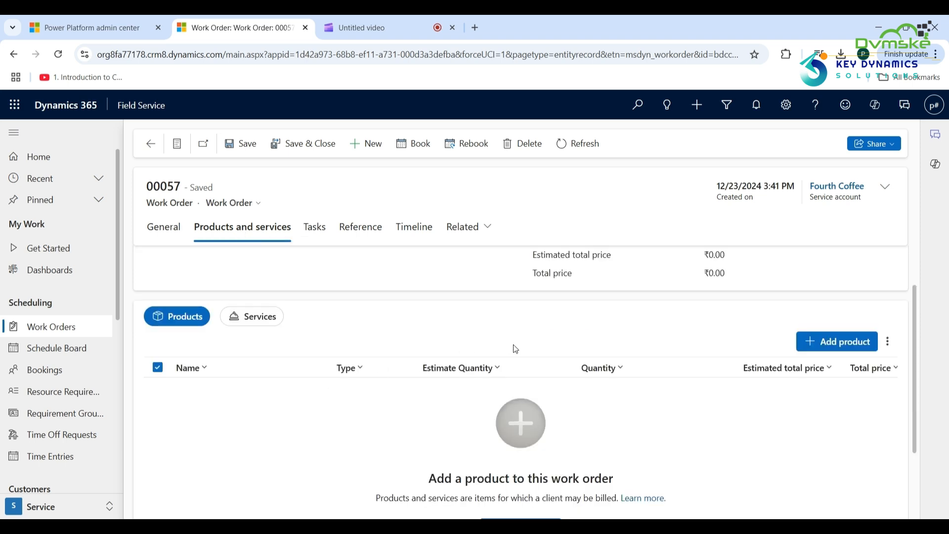
Add Café A-100 Automatic to work order 00057 as a Used line, quantity 3, from Main warehouse.
click(825, 345)
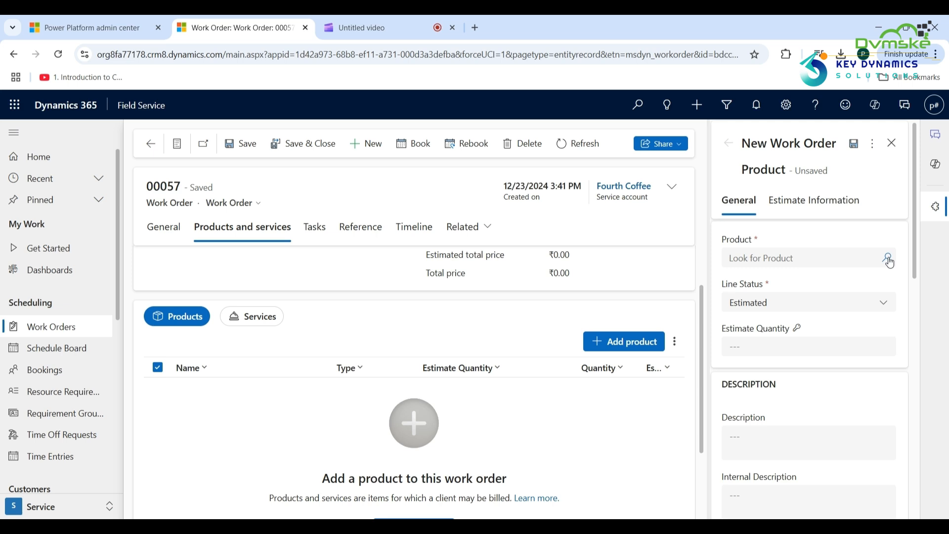
click(889, 260)
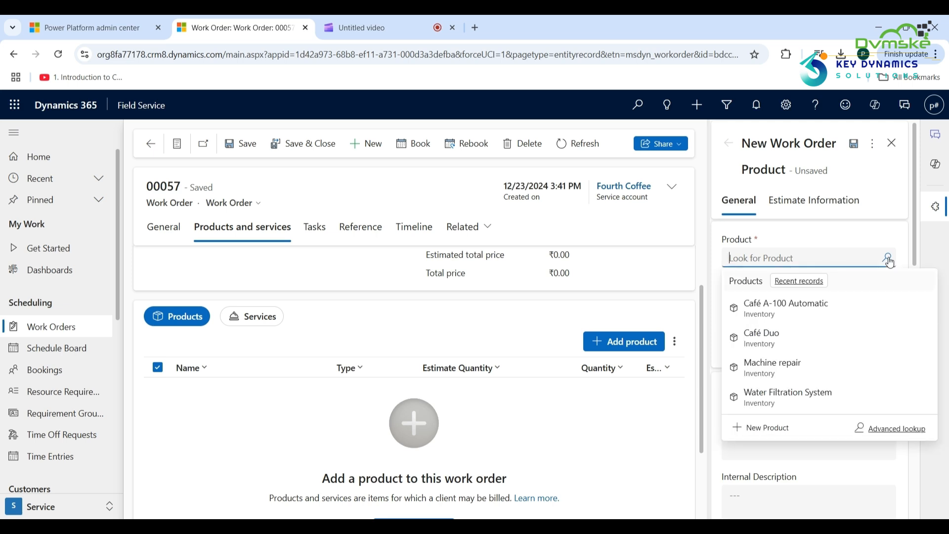
click(799, 312)
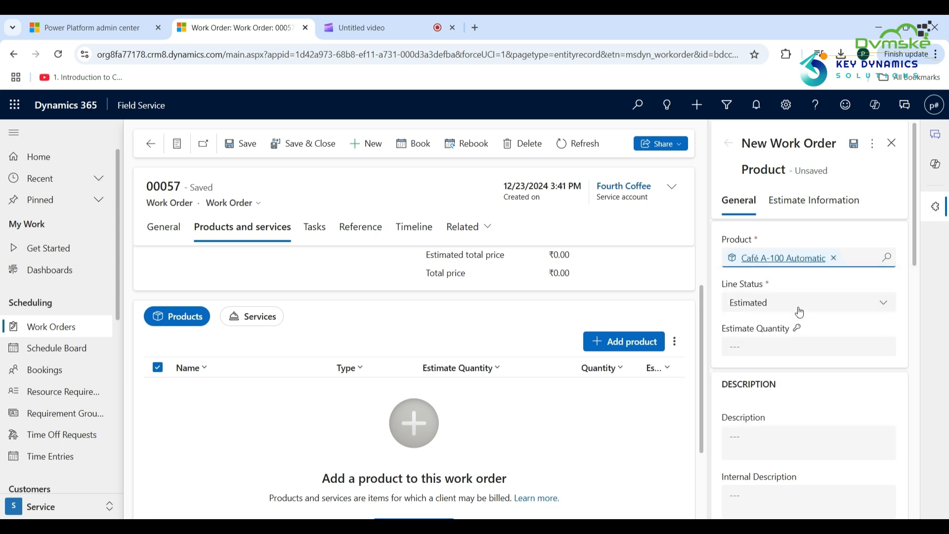
click(883, 307)
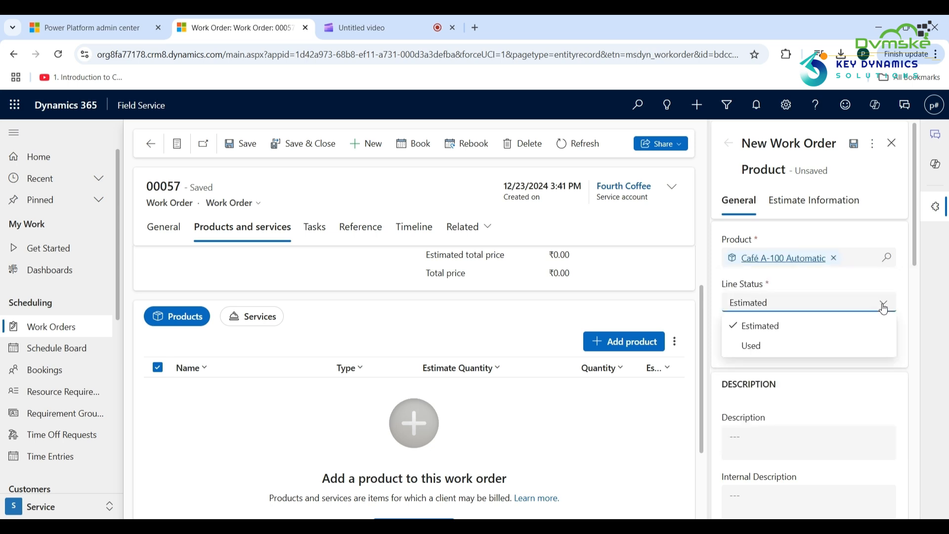
click(774, 350)
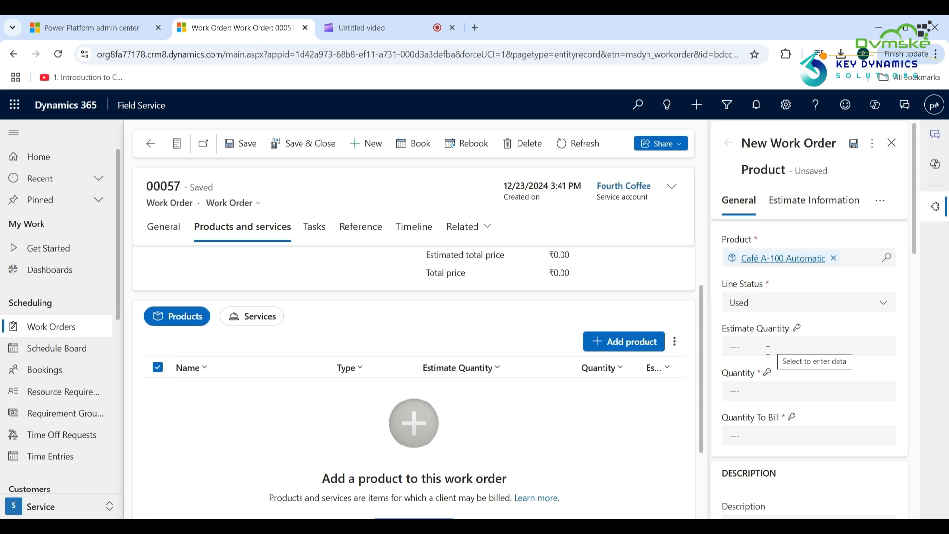
click(767, 350)
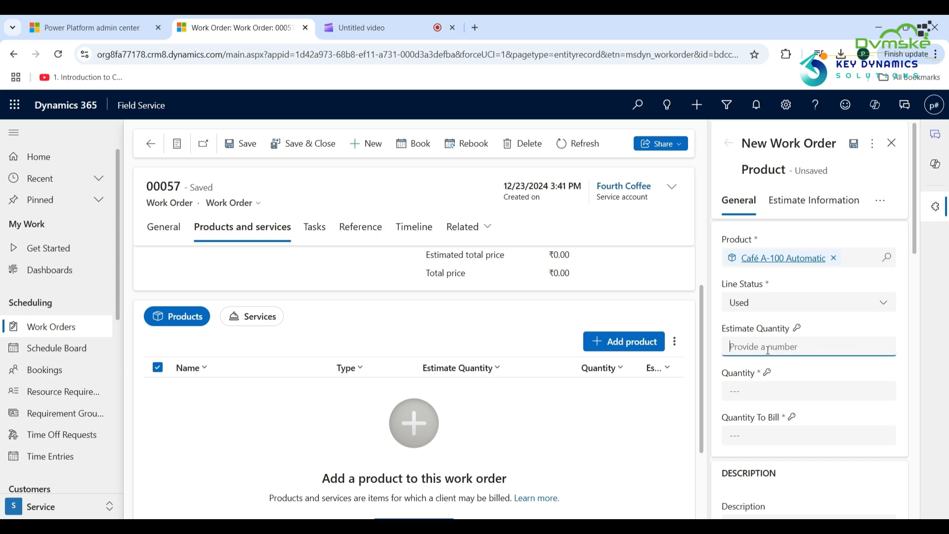
text(3)
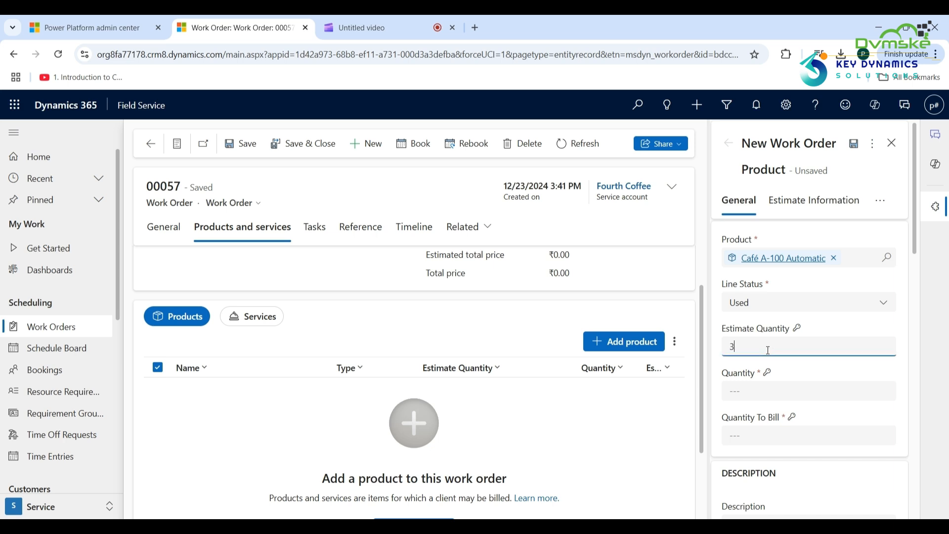
click(744, 391)
scroll(874, 370, down, 5)
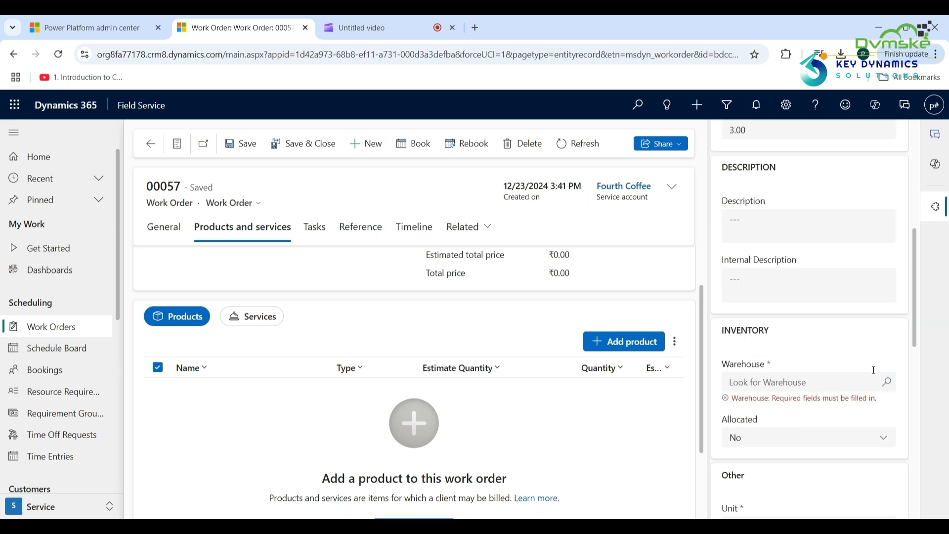
click(880, 387)
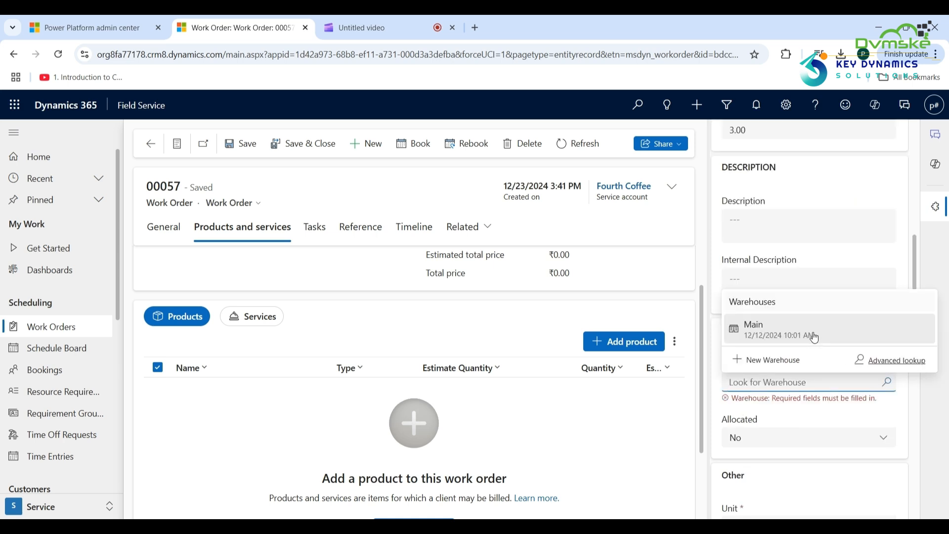
click(814, 337)
scroll(811, 276, up, 5)
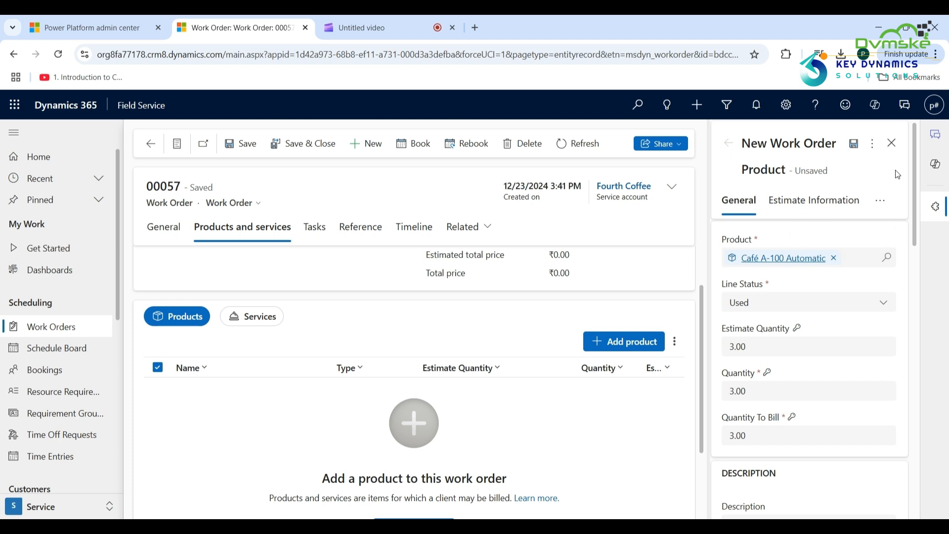
Price the line at ₹500 per unit, save it, and check Main's remaining stock in Inventory.
click(879, 208)
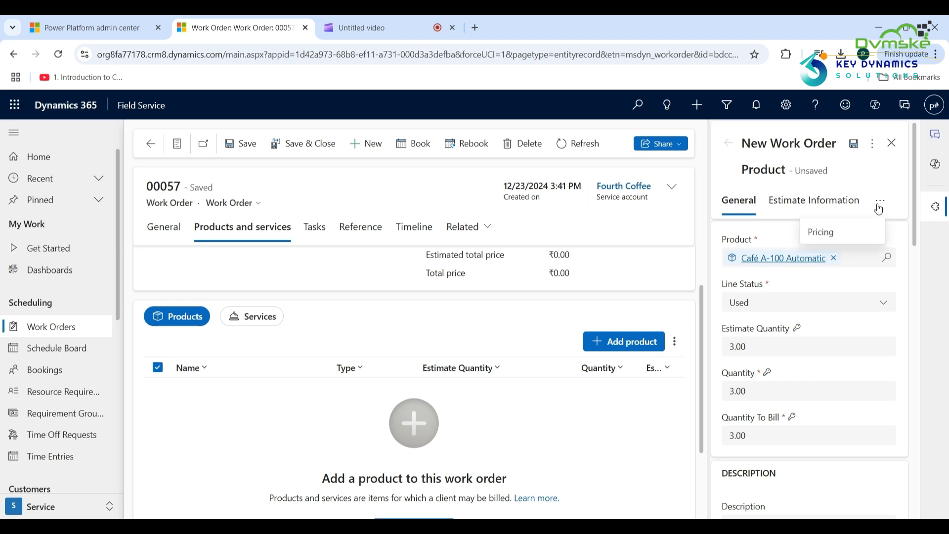
click(839, 232)
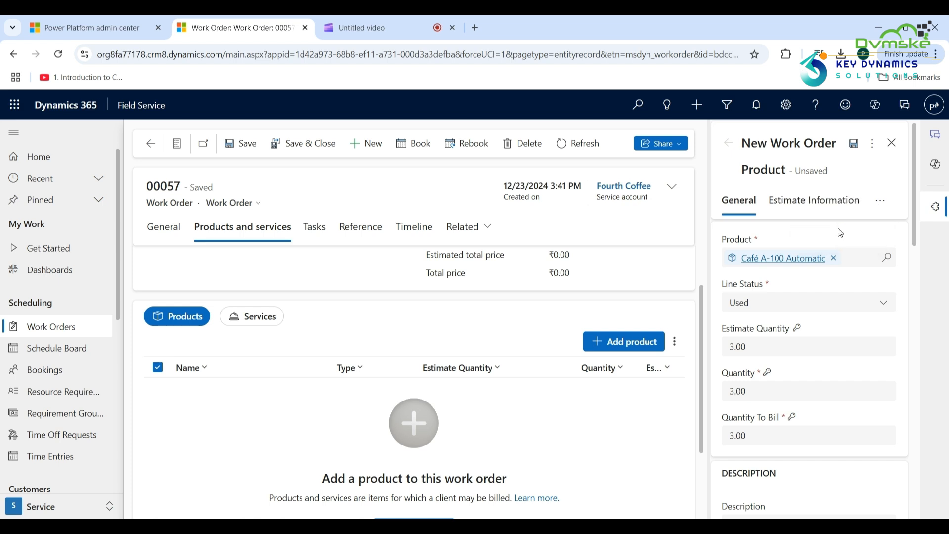
click(762, 281)
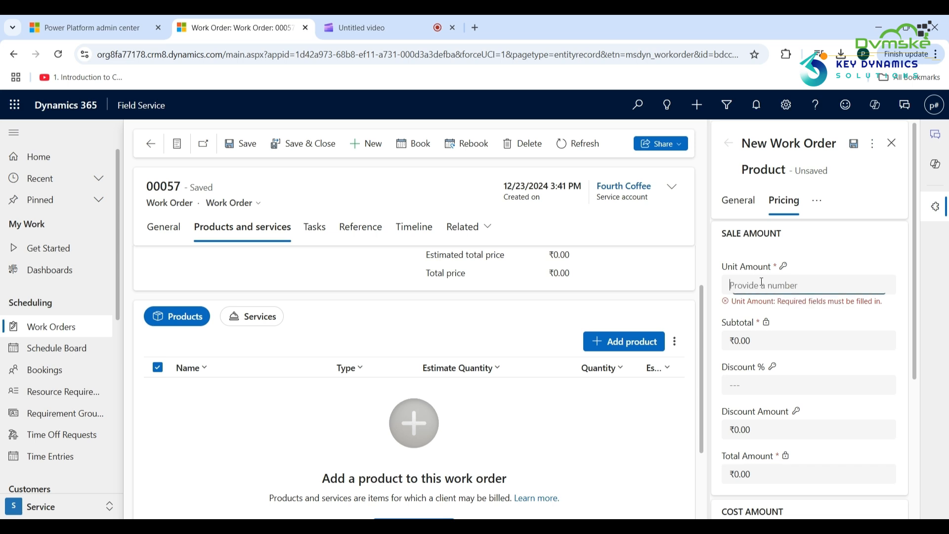
text(500)
click(873, 147)
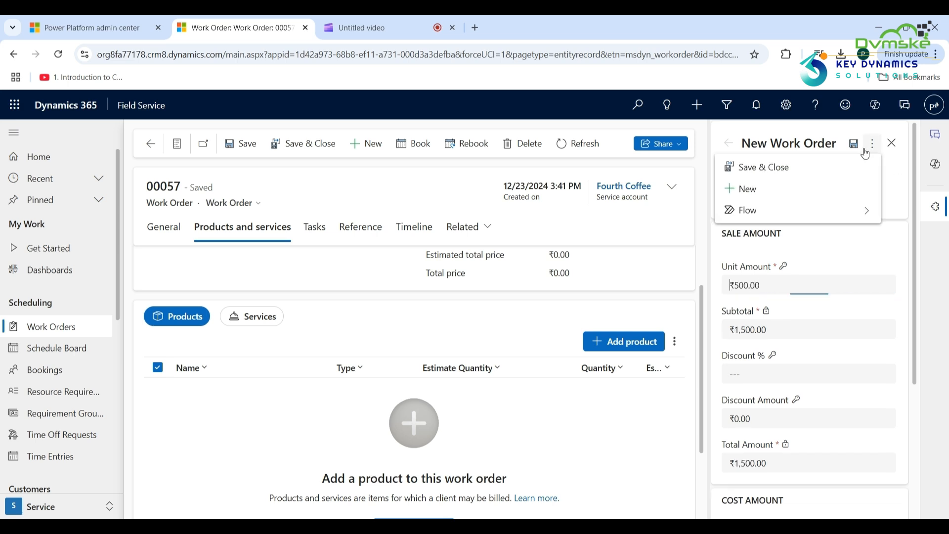
click(805, 170)
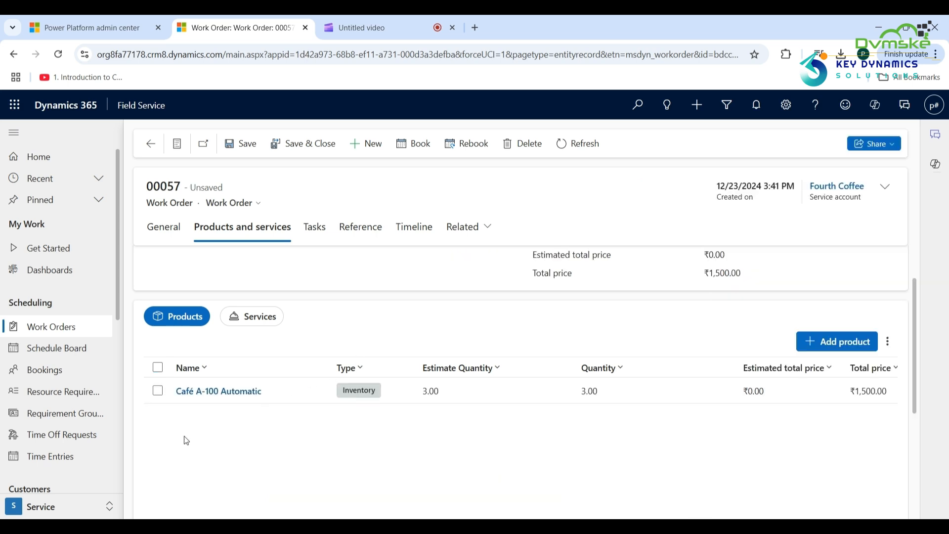
click(54, 507)
click(46, 419)
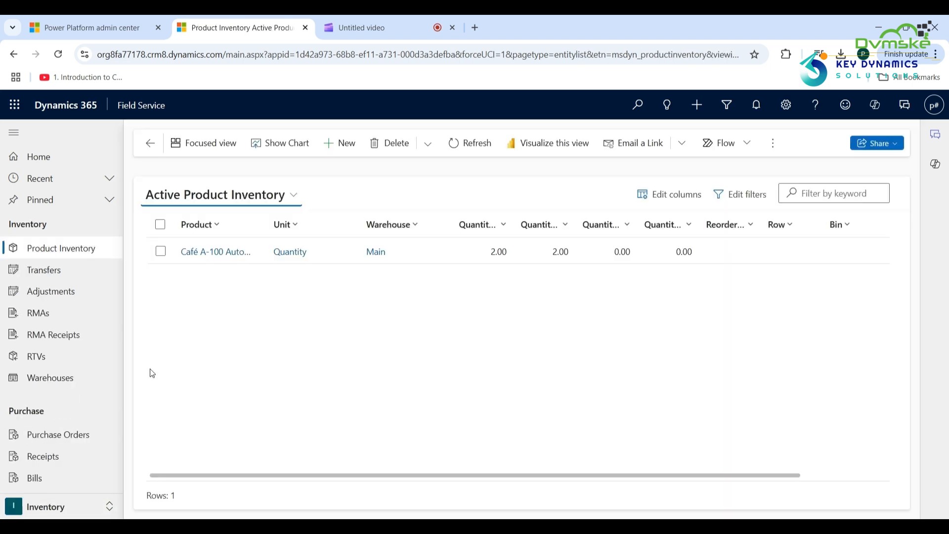